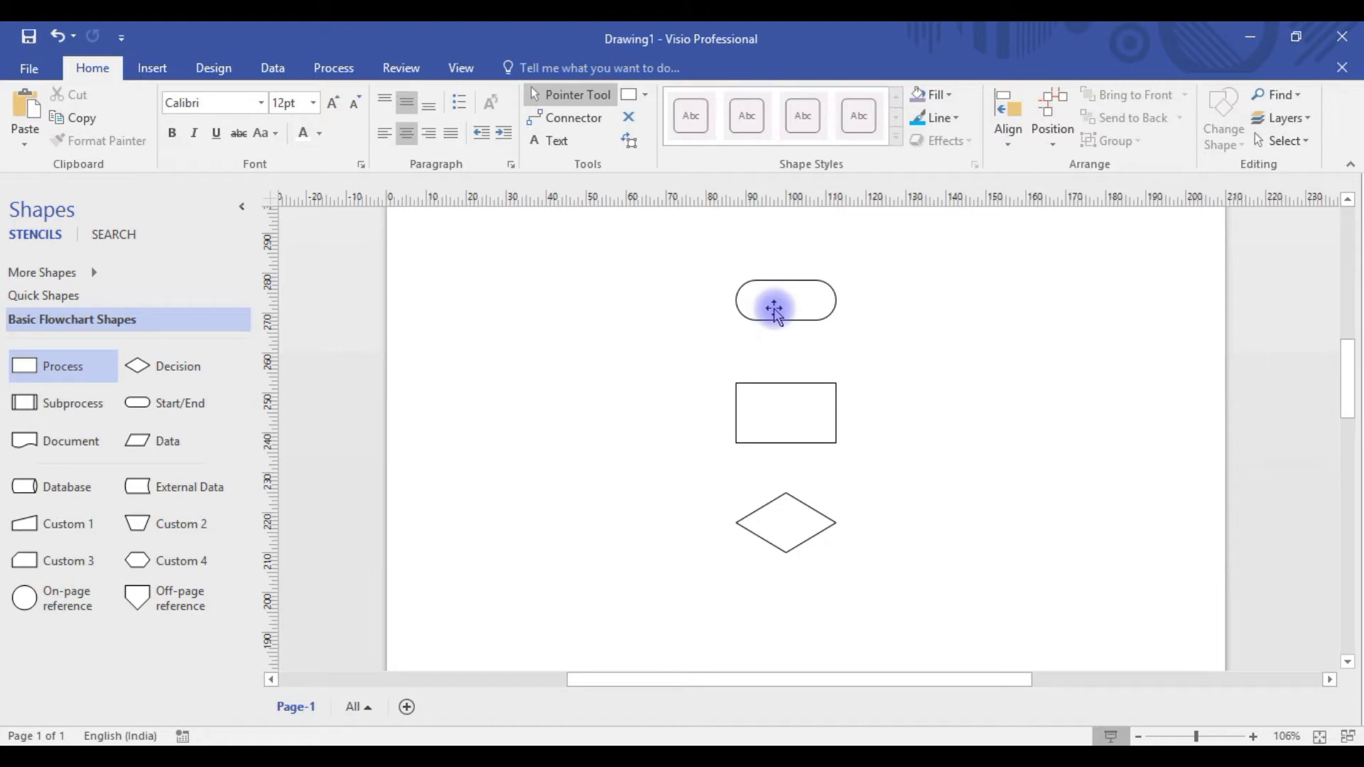
Step: Line up the start/end shape, process rectangle and decision diamond left to right in one row
{"action": "left_click_drag", "start_coordinate": [909, 250], "coordinate": [800, 508]}
{"action": "left_click", "coordinate": [957, 364]}
{"action": "left_click_drag", "start_coordinate": [781, 298], "coordinate": [556, 376]}
{"action": "left_click_drag", "start_coordinate": [761, 402], "coordinate": [780, 362]}
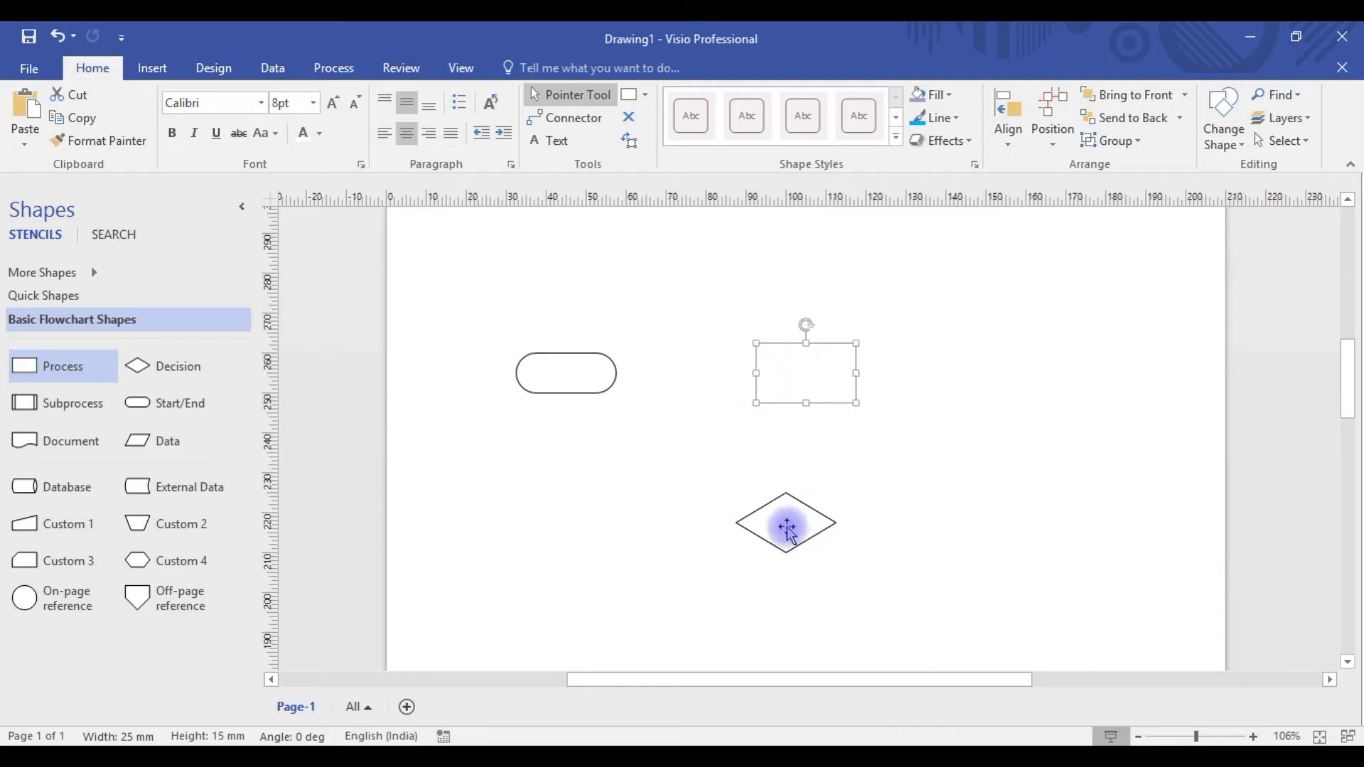
{"action": "left_click_drag", "start_coordinate": [1001, 380], "coordinate": [1045, 372]}
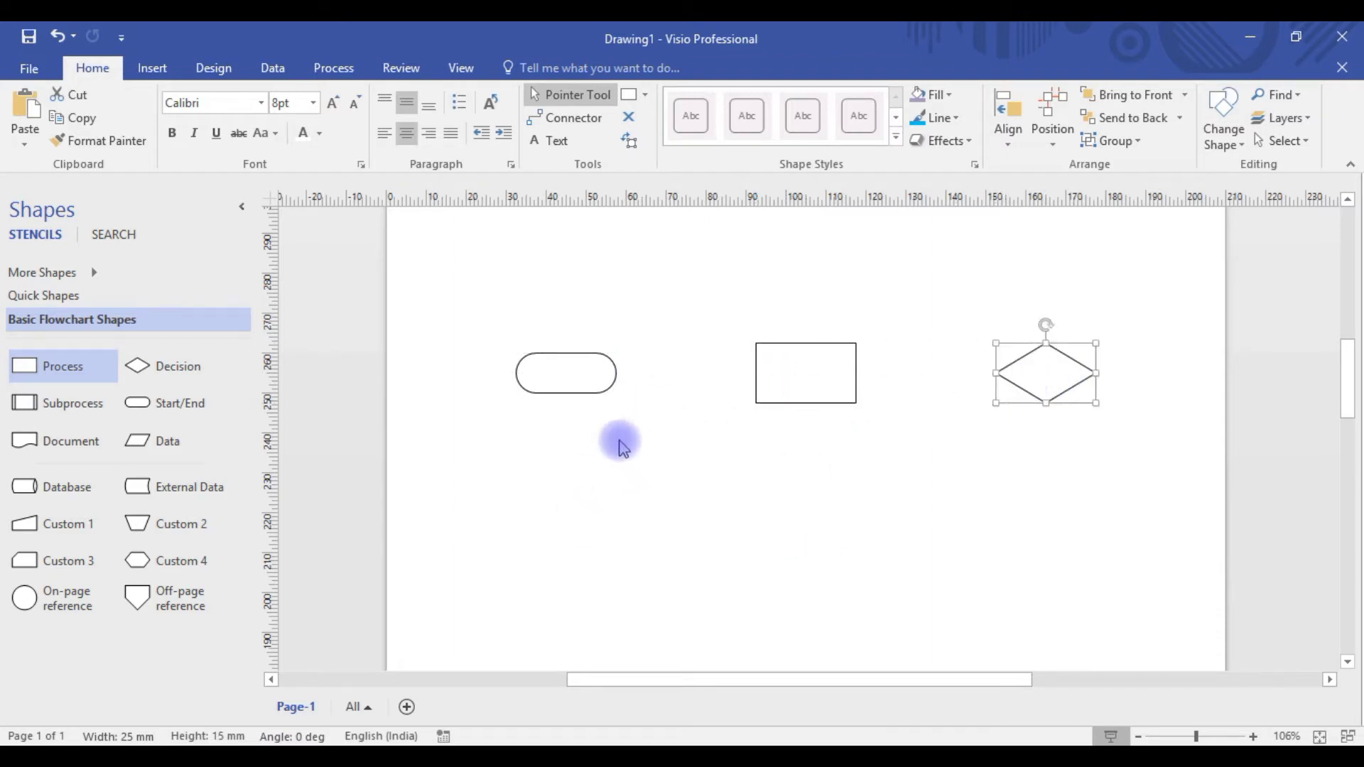
Step: Draw connectors from the start/end shape to the process rectangle and from the rectangle to the decision
{"action": "left_click", "coordinate": [576, 119]}
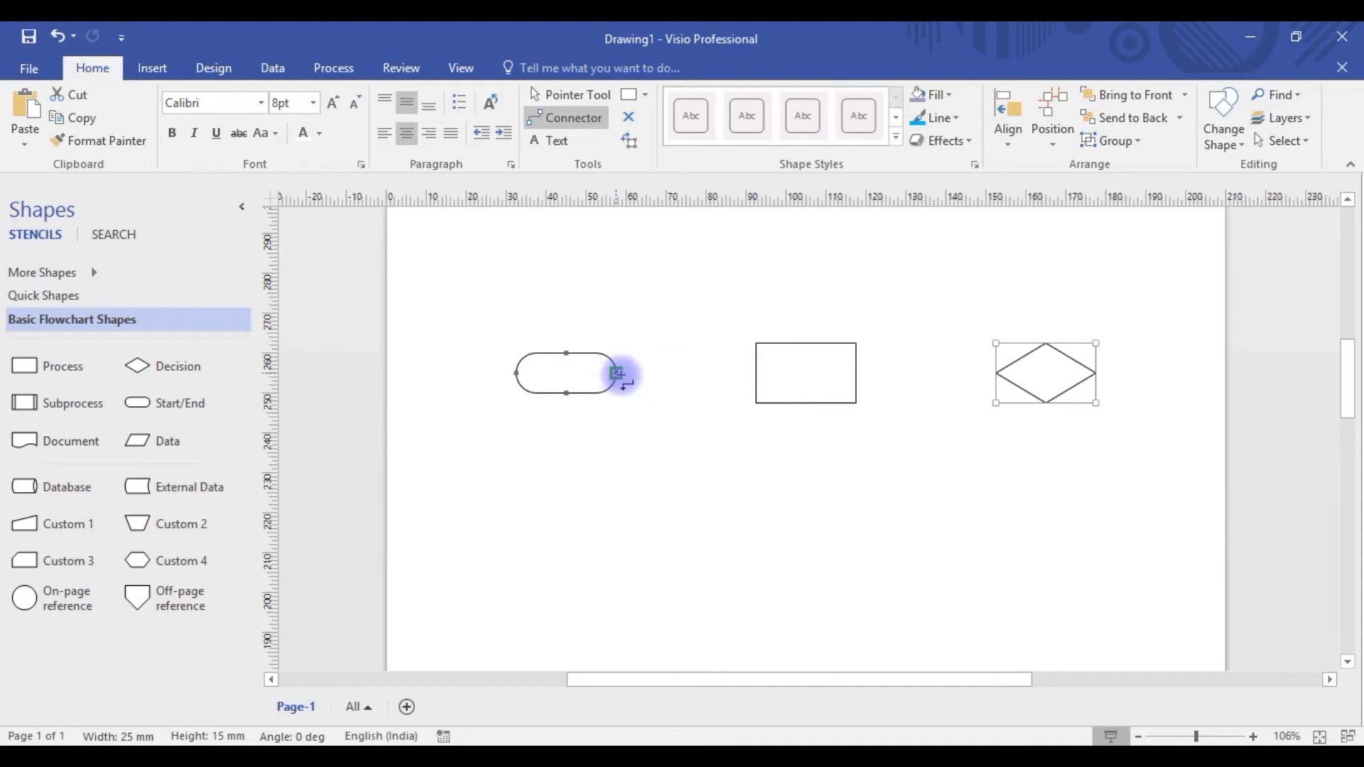
{"action": "left_click_drag", "start_coordinate": [616, 374], "coordinate": [754, 375]}
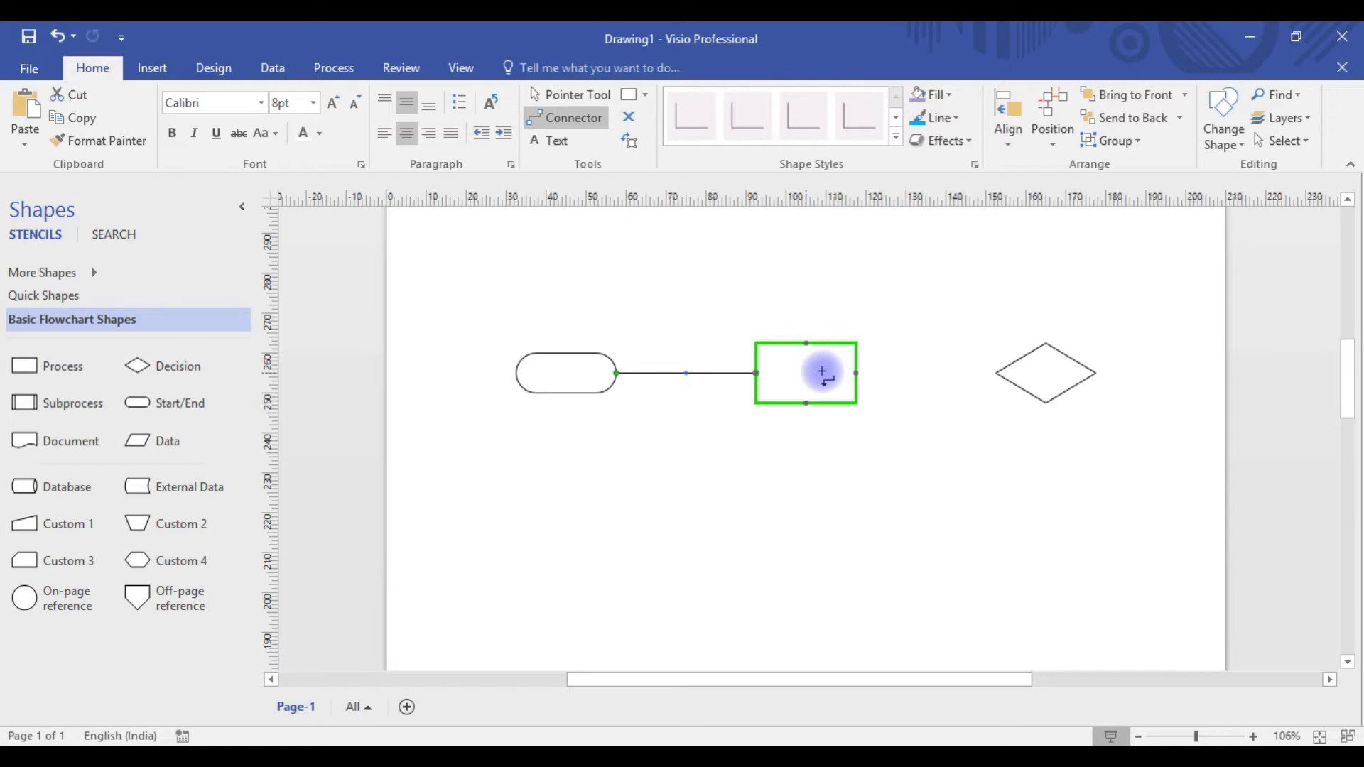
{"action": "left_click_drag", "start_coordinate": [822, 373], "coordinate": [1054, 378]}
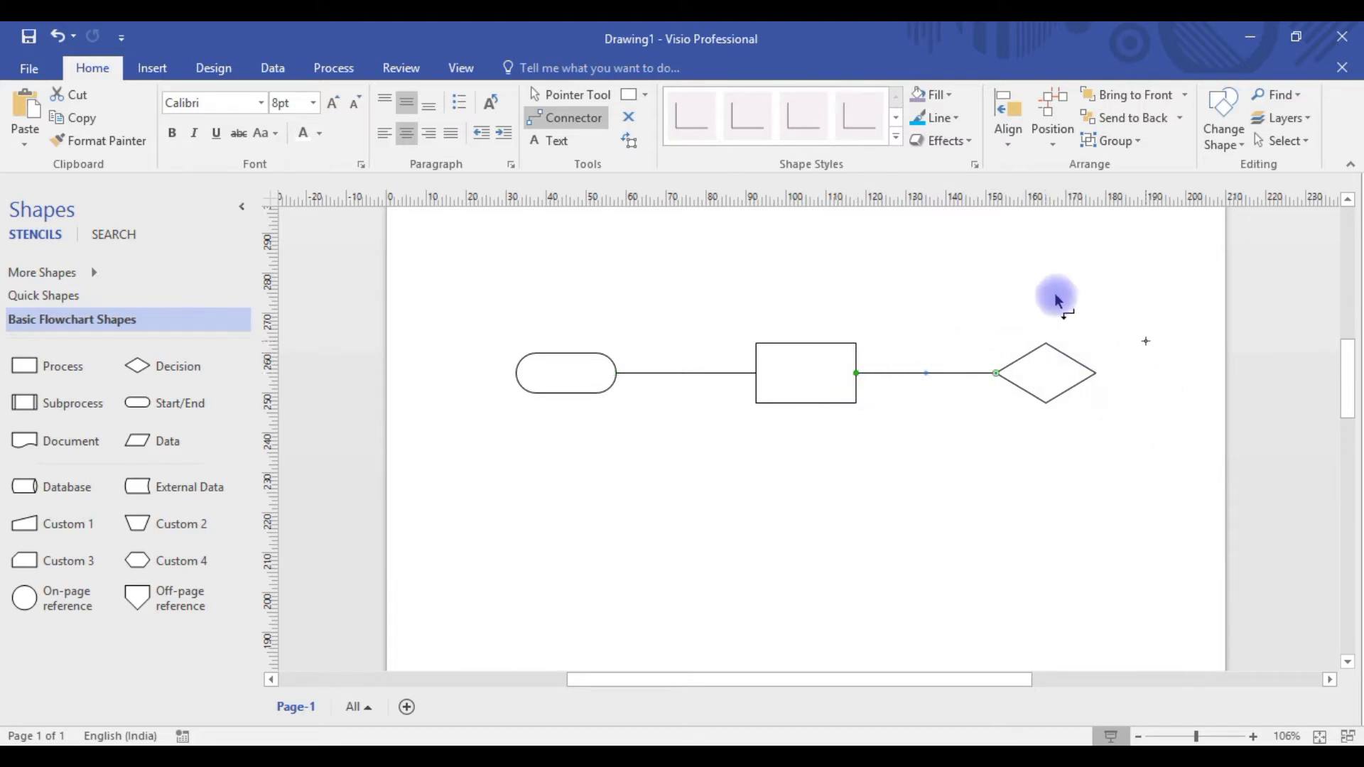
Step: Move the process rectangle below the start/end shape so the connectors reroute
{"action": "left_click", "coordinate": [562, 95]}
{"action": "left_click", "coordinate": [840, 396]}
{"action": "left_click_drag", "start_coordinate": [807, 365], "coordinate": [574, 465]}
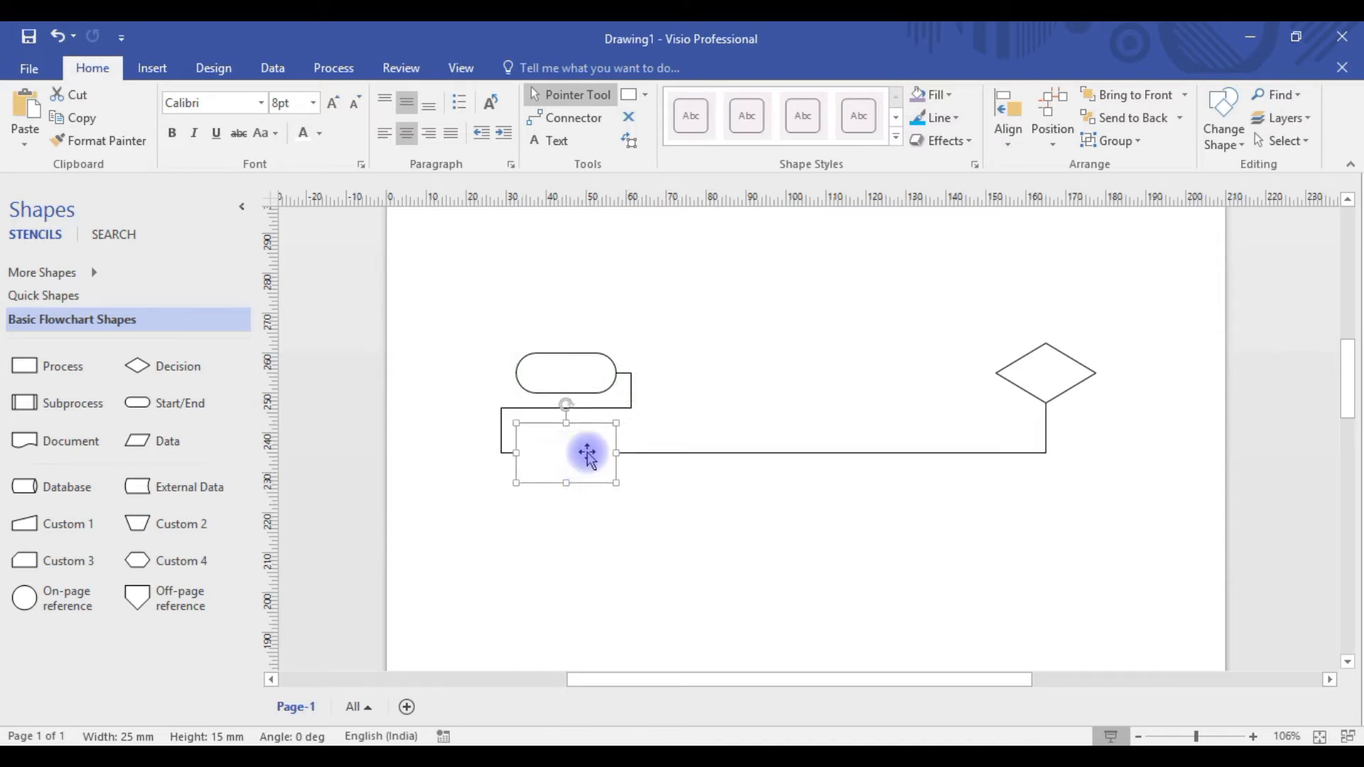
Step: Return the process rectangle between start/end and decision, then move the diamond beneath the rectangle
{"action": "left_click_drag", "start_coordinate": [569, 450], "coordinate": [592, 302]}
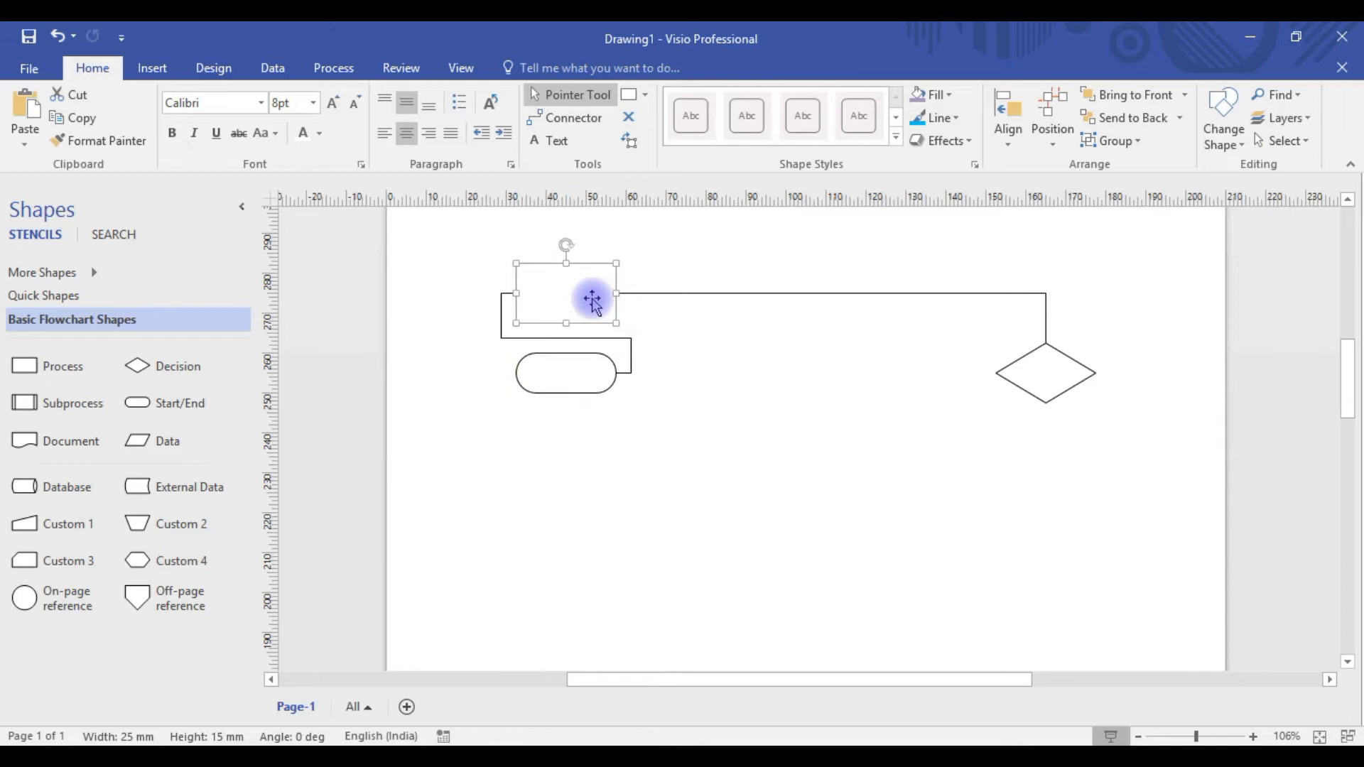
{"action": "left_click_drag", "start_coordinate": [593, 292], "coordinate": [775, 380]}
{"action": "left_click", "coordinate": [791, 377]}
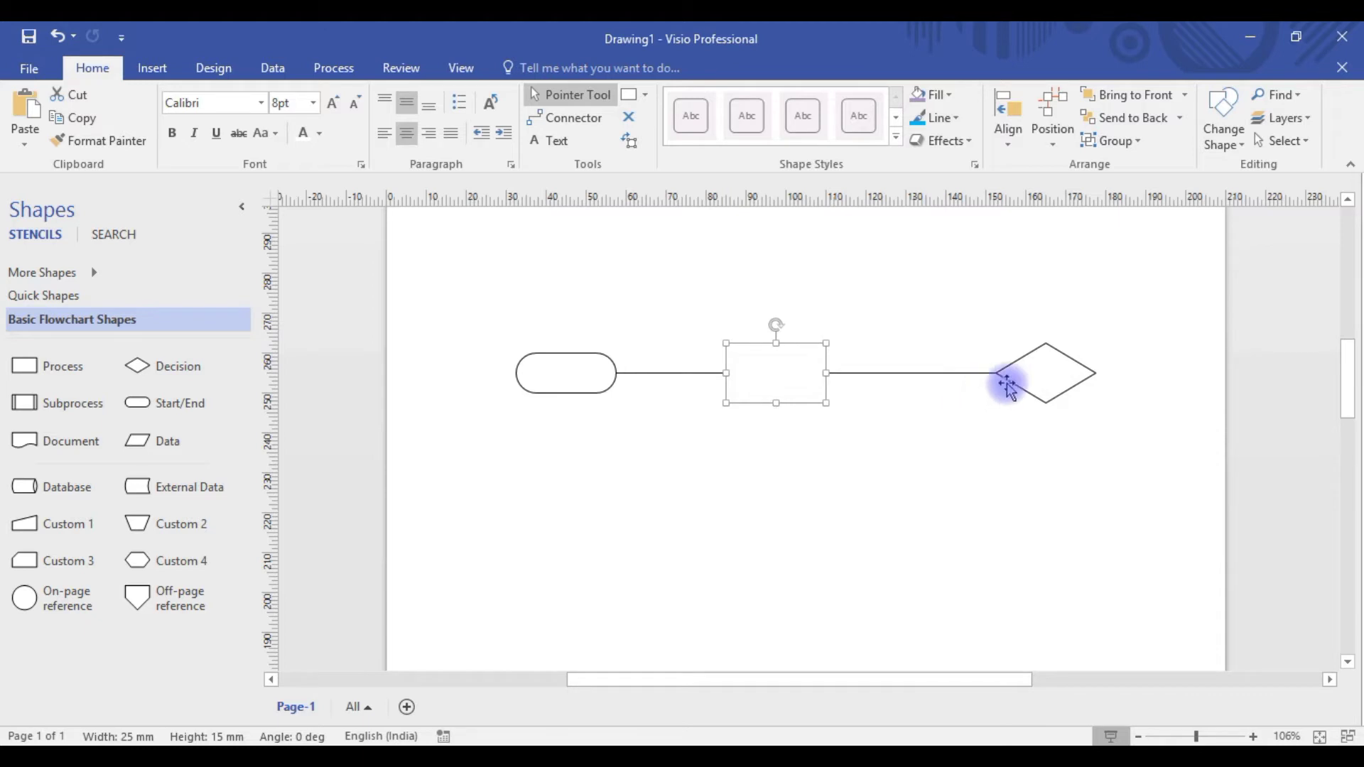
{"action": "left_click", "coordinate": [1066, 375]}
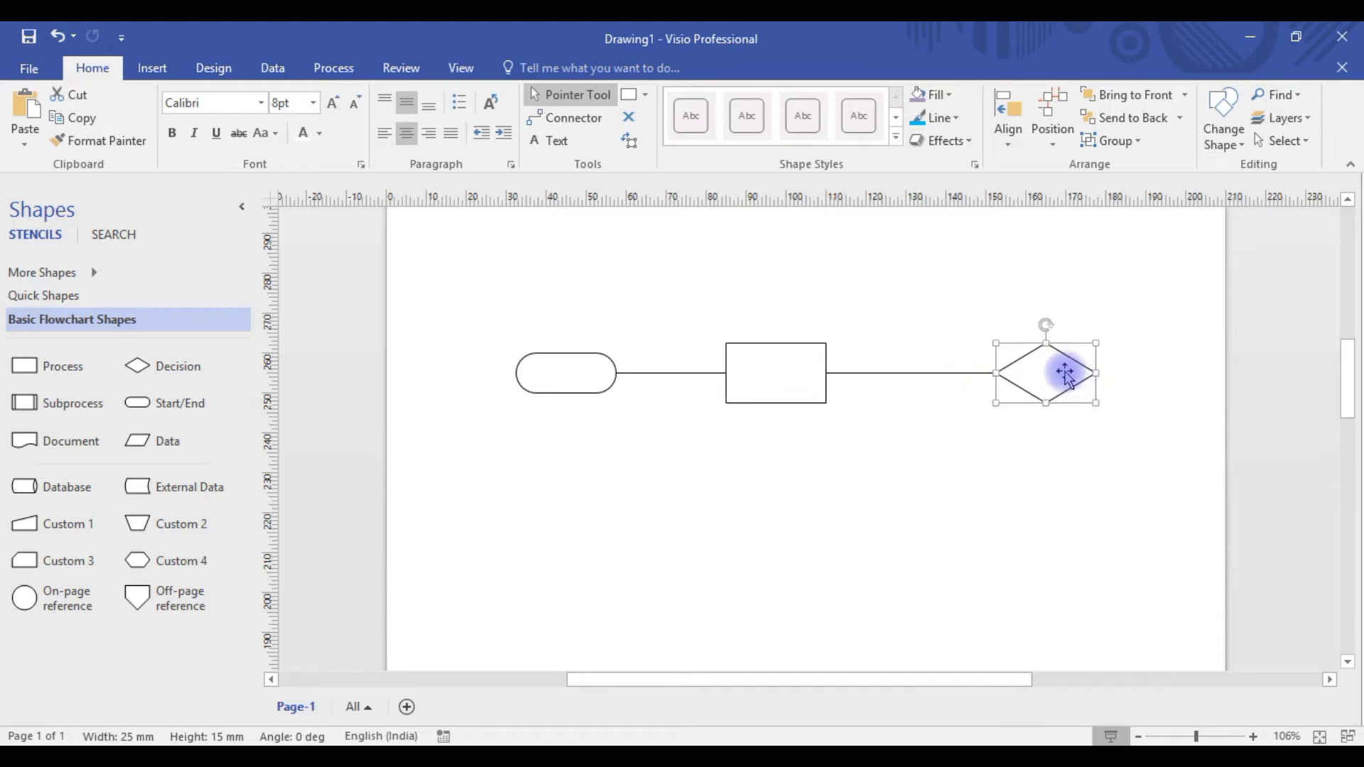
{"action": "left_click_drag", "start_coordinate": [1066, 375], "coordinate": [800, 507]}
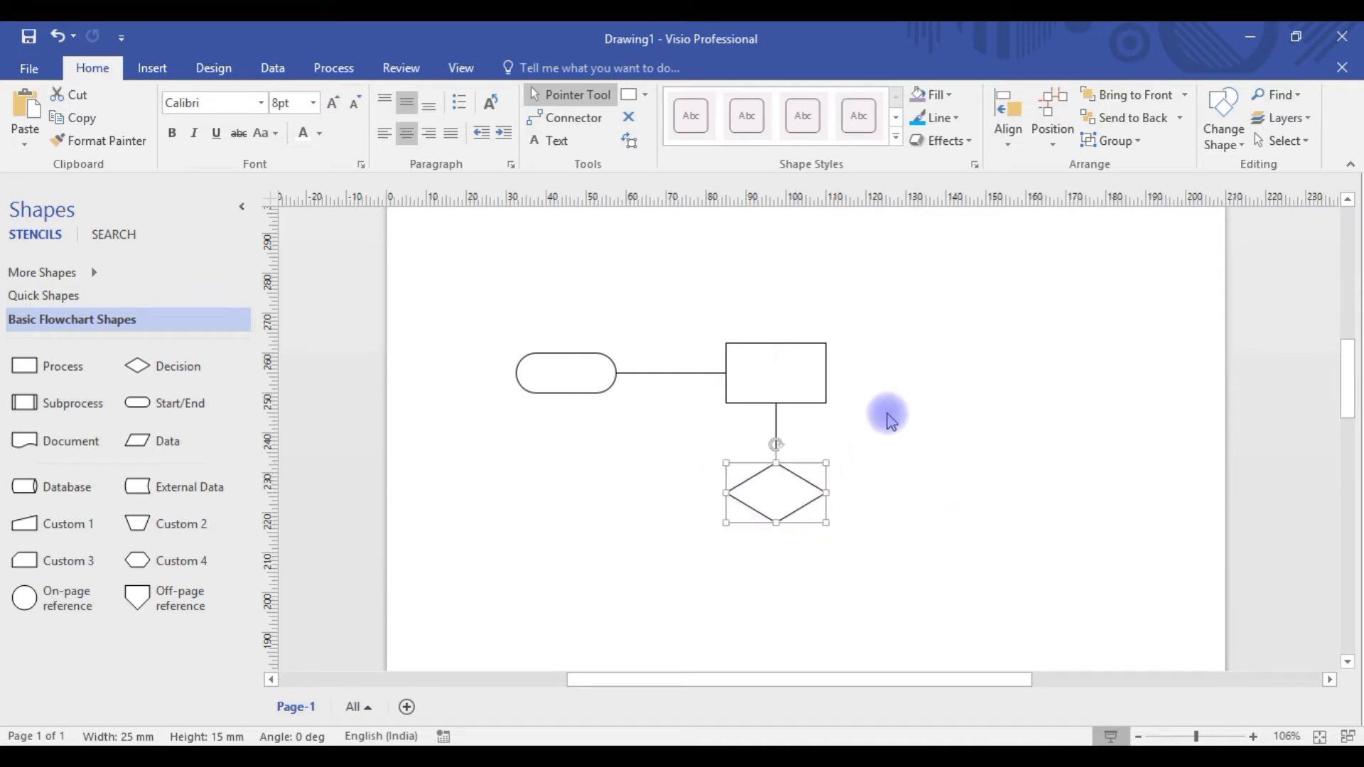
Step: Add Page-2 with two process rectangles, a decision and a start/end shape
{"action": "left_click", "coordinate": [407, 706]}
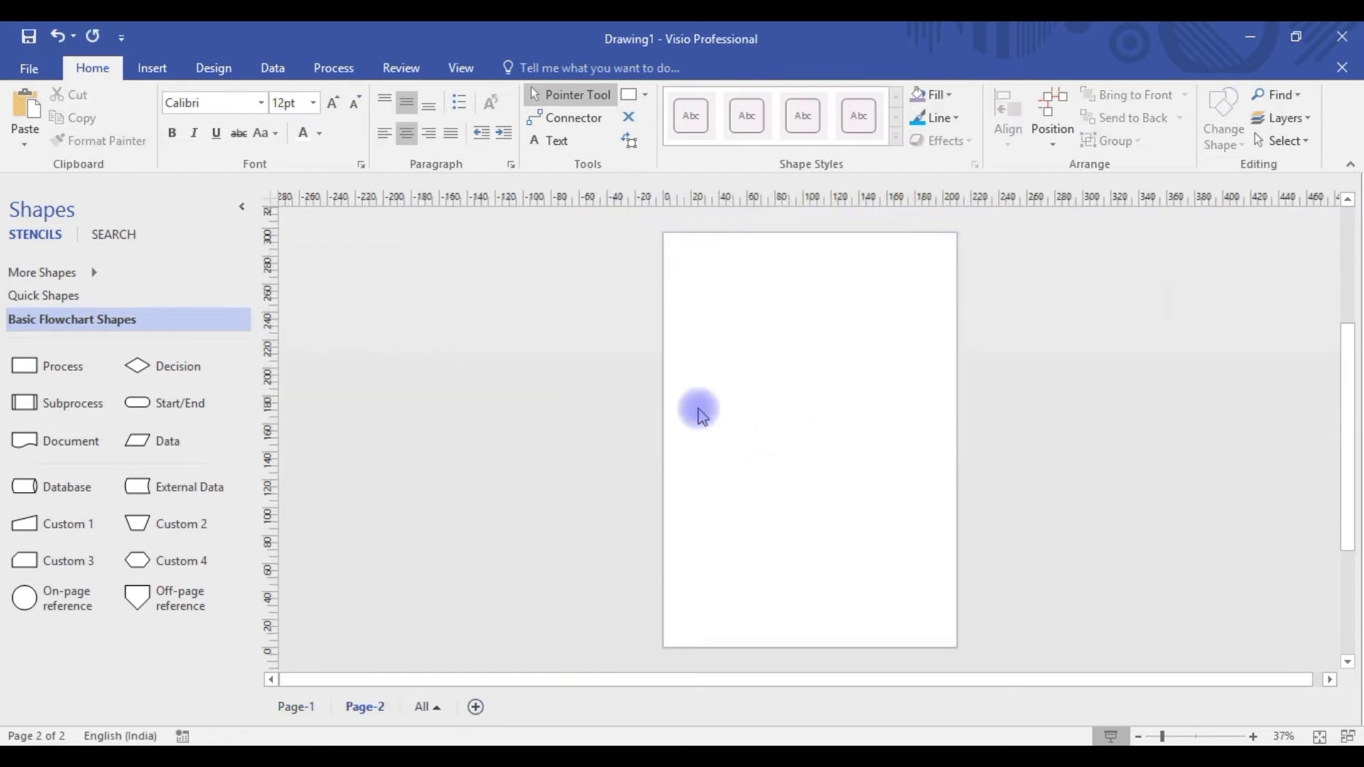
{"action": "scroll", "coordinate": [819, 380], "scroll_direction": "up", "scroll_amount": 3}
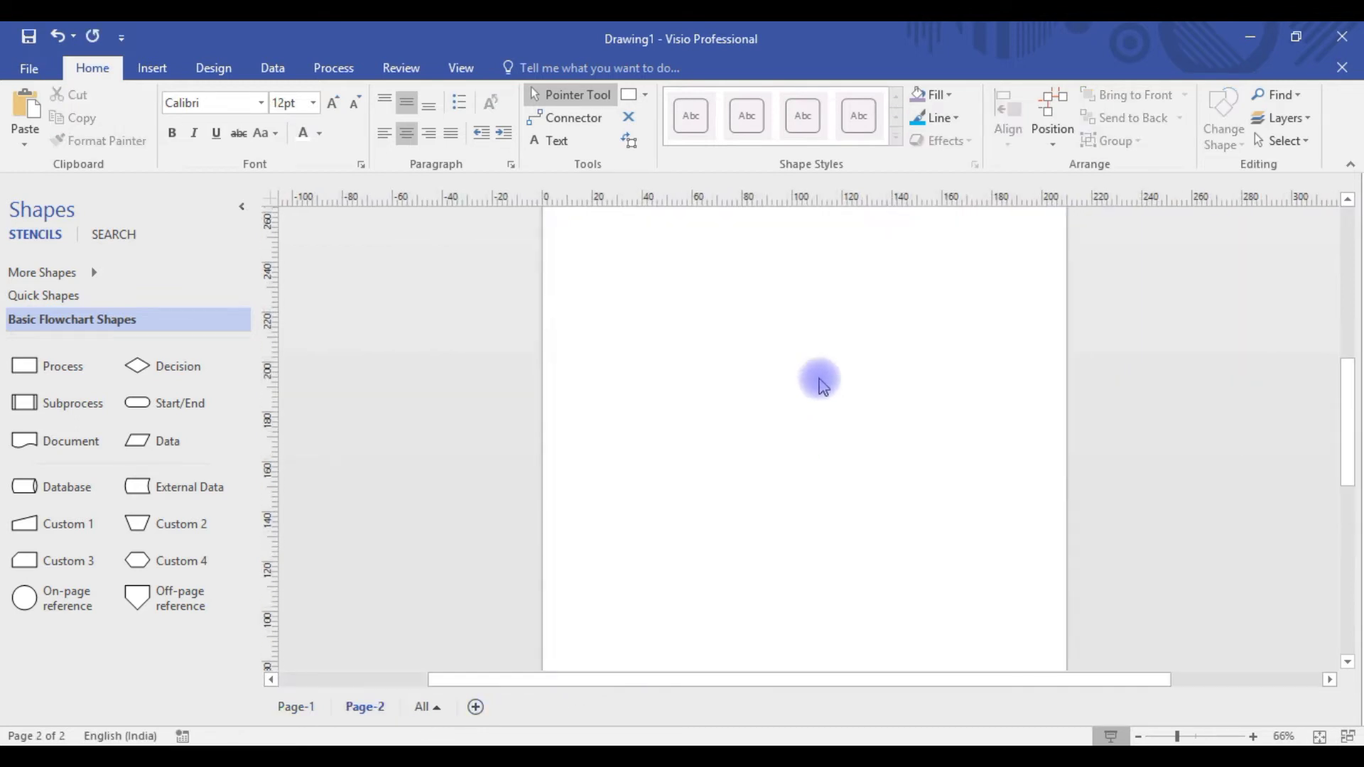
{"action": "scroll", "coordinate": [819, 380], "scroll_direction": "up", "scroll_amount": 2}
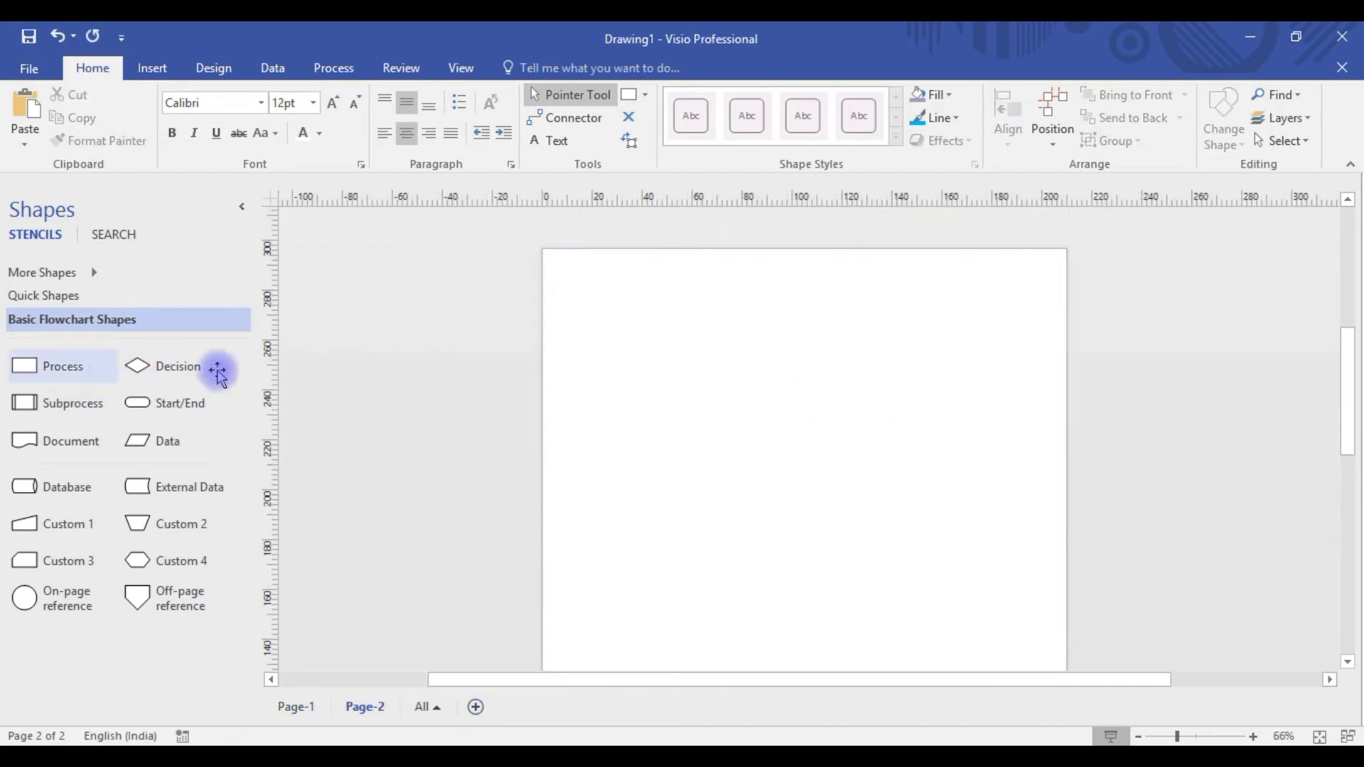
{"action": "left_click_drag", "start_coordinate": [46, 368], "coordinate": [645, 420]}
{"action": "left_click_drag", "start_coordinate": [73, 368], "coordinate": [741, 340]}
{"action": "left_click_drag", "start_coordinate": [157, 366], "coordinate": [849, 331]}
{"action": "left_click_drag", "start_coordinate": [181, 402], "coordinate": [859, 405]}
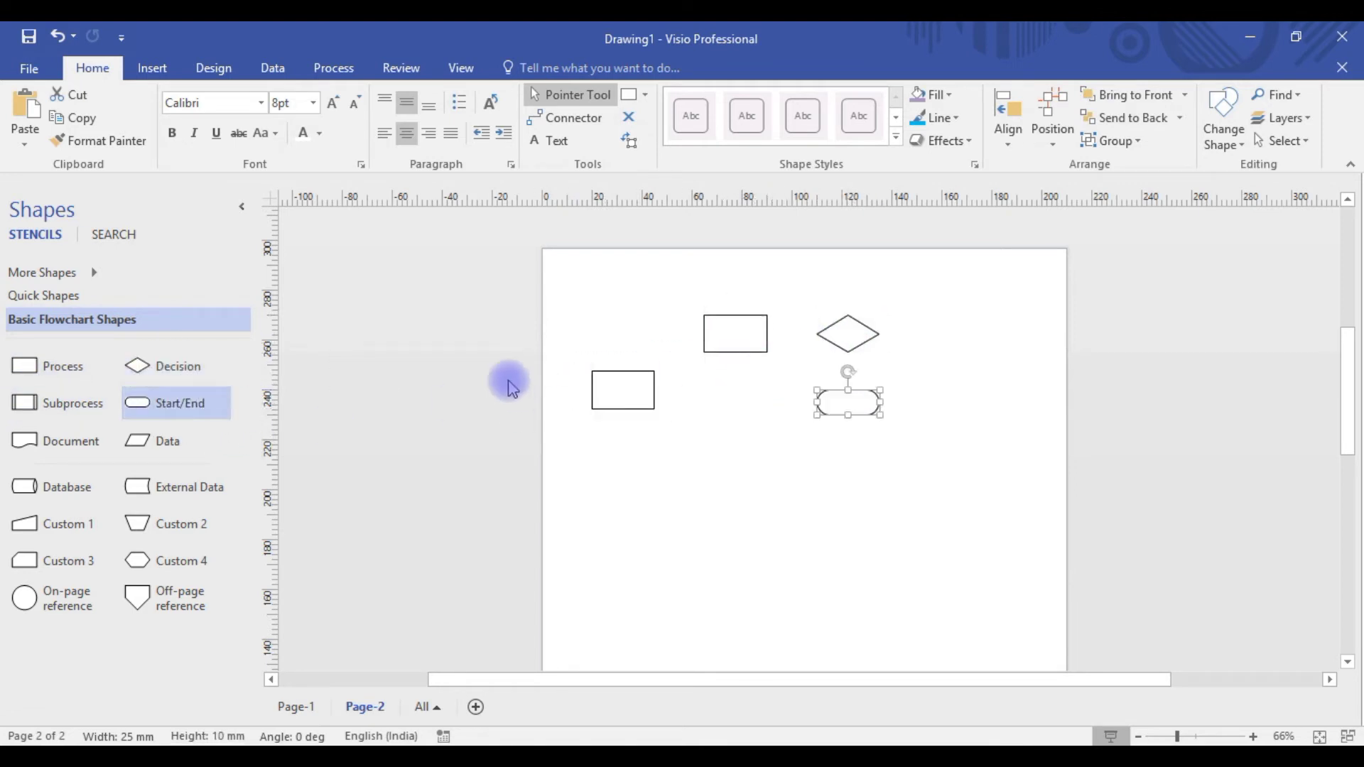
Step: Connect the upper rectangle to the decision and select the rectangle, decision and start/end together
{"action": "left_click", "coordinate": [569, 117]}
{"action": "left_click_drag", "start_coordinate": [773, 337], "coordinate": [848, 391]}
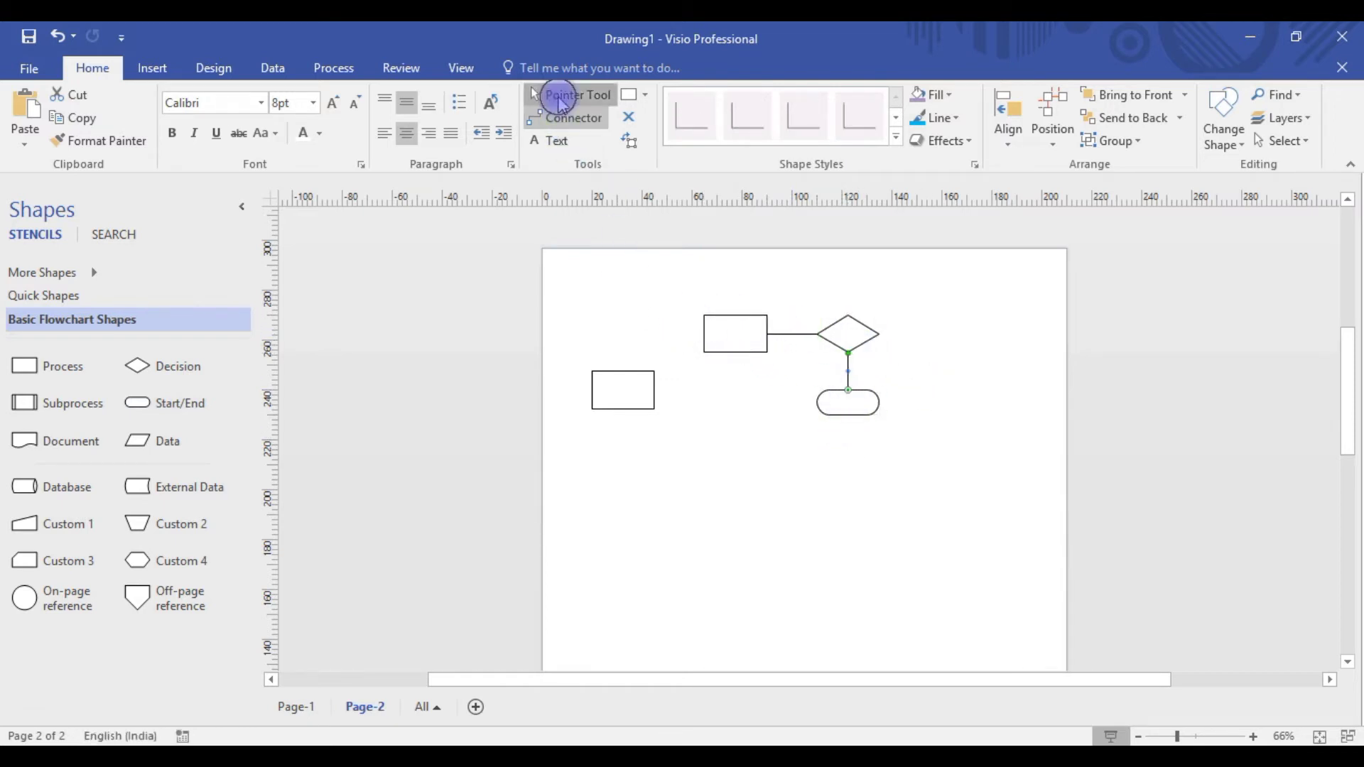
{"action": "left_click", "coordinate": [561, 94]}
{"action": "left_click_drag", "start_coordinate": [692, 277], "coordinate": [944, 508]}
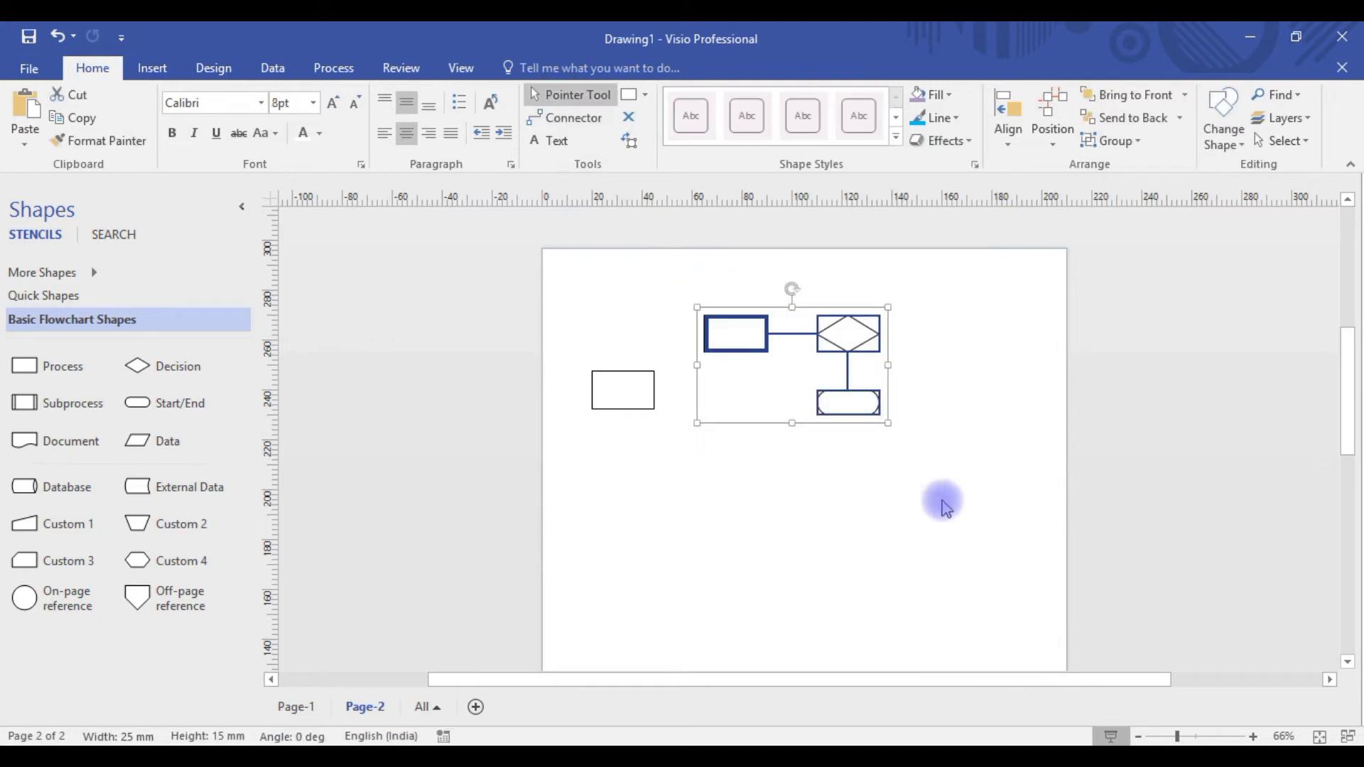
Step: Group the selected shapes with Ctrl+G and connect the left rectangle to the group
{"action": "key", "text": "ctrl+g"}
{"action": "mouse_move", "coordinate": [734, 326]}
{"action": "left_mouse_down"}
{"action": "mouse_move", "coordinate": [807, 377]}
{"action": "mouse_move", "coordinate": [777, 381]}
{"action": "left_mouse_up"}
{"action": "left_click", "coordinate": [597, 117]}
{"action": "left_click_drag", "start_coordinate": [654, 390], "coordinate": [739, 396]}
{"action": "left_click", "coordinate": [578, 103]}
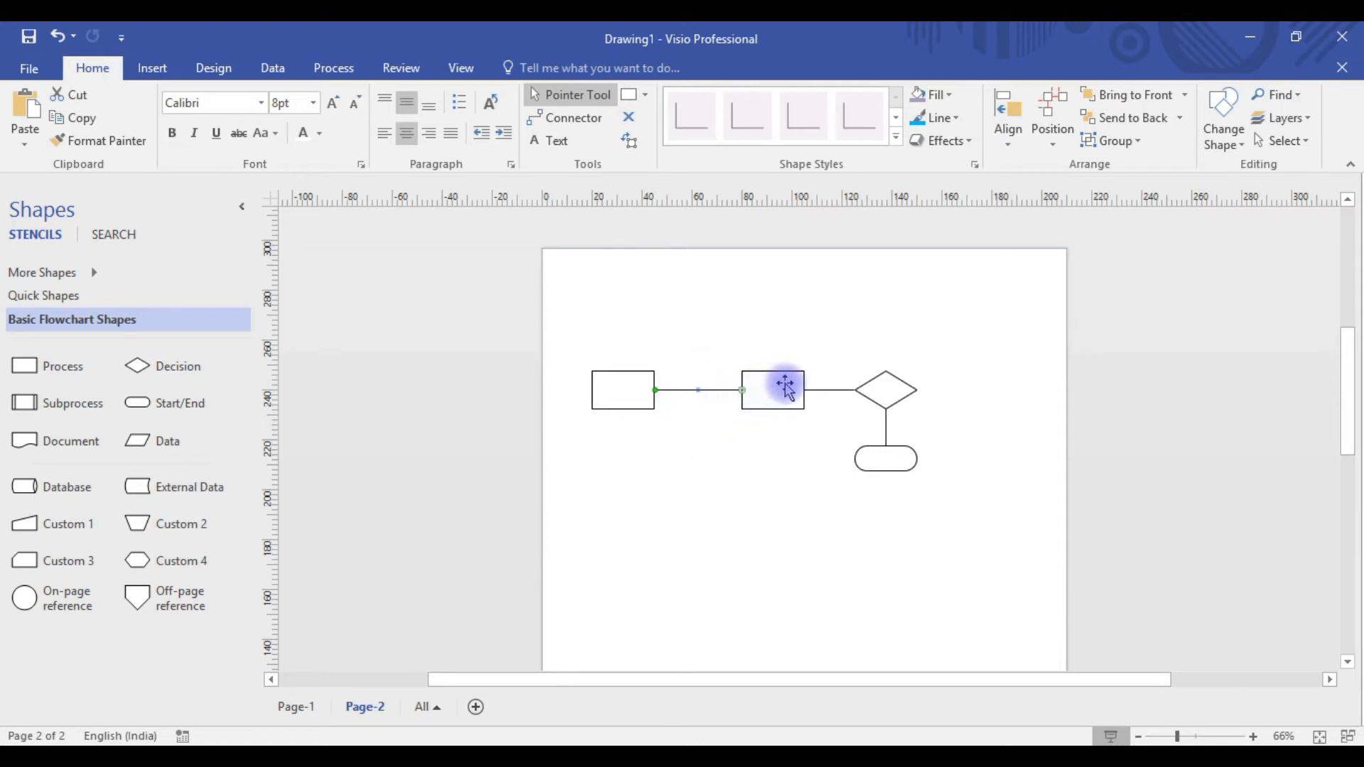
{"action": "left_click_drag", "start_coordinate": [786, 387], "coordinate": [837, 387]}
Step: Insert a process rectangle between the two and move it below the first rectangle
{"action": "left_click_drag", "start_coordinate": [52, 368], "coordinate": [731, 399]}
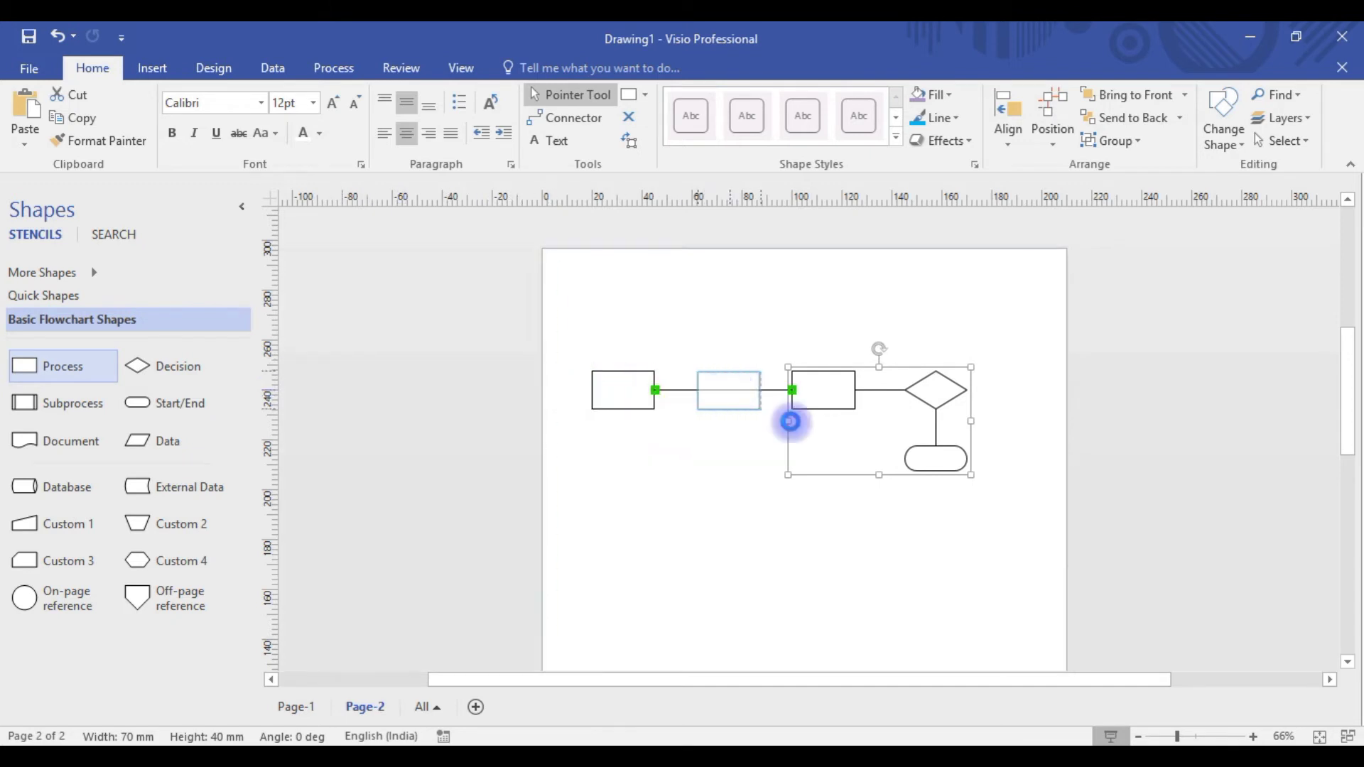
{"action": "left_click", "coordinate": [751, 515]}
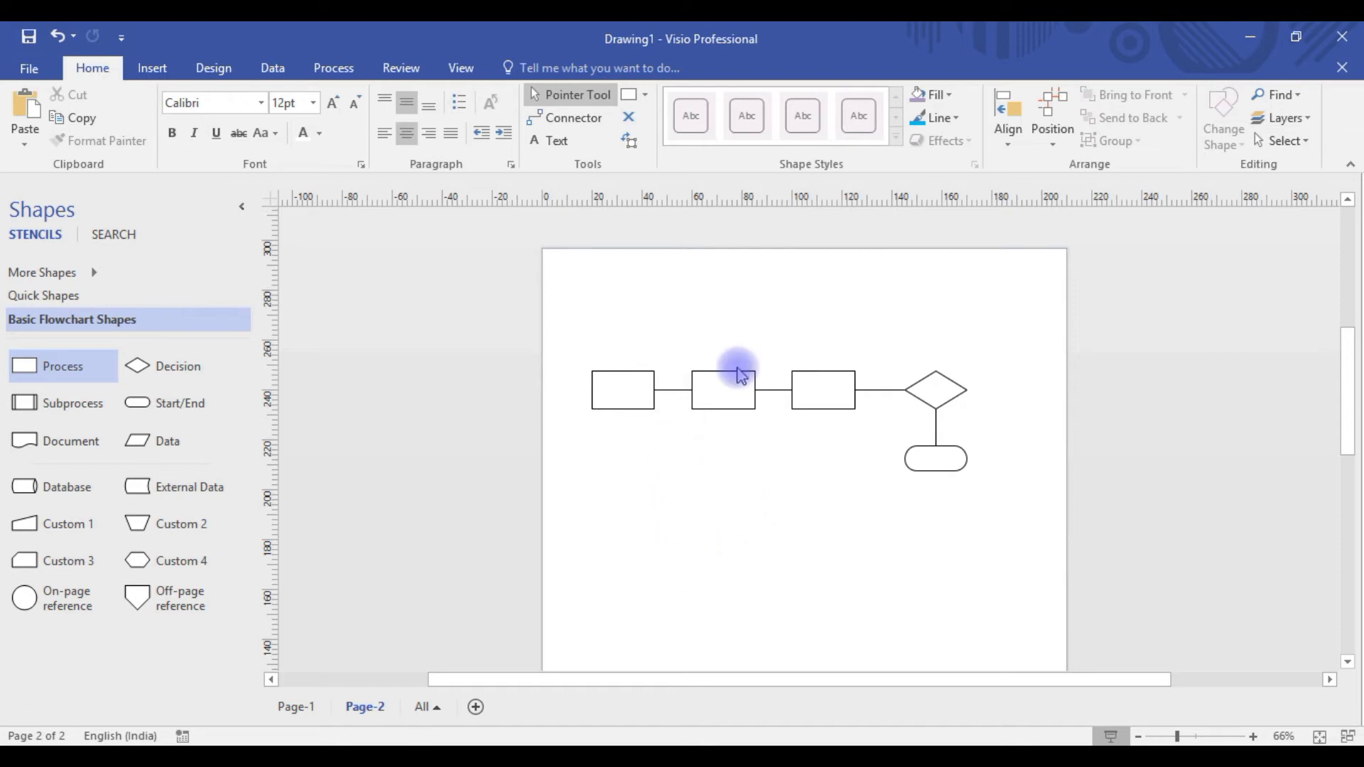
{"action": "left_click", "coordinate": [733, 390]}
{"action": "left_click_drag", "start_coordinate": [733, 391], "coordinate": [702, 341]}
Step: Place a process rectangle in the blank area, paste a copy beside it, then delete the copy
{"action": "scroll", "coordinate": [719, 451], "scroll_direction": "down", "scroll_amount": 5}
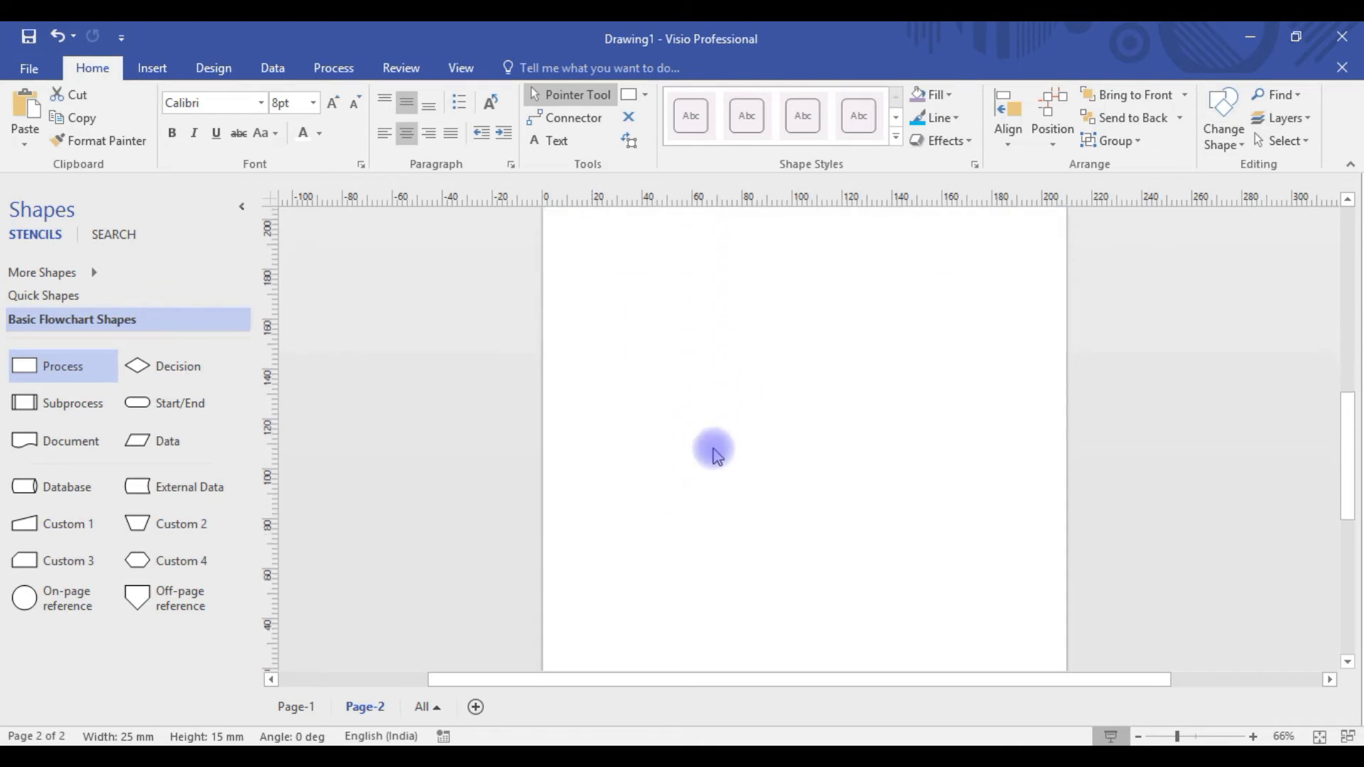
{"action": "left_click_drag", "start_coordinate": [39, 372], "coordinate": [673, 310]}
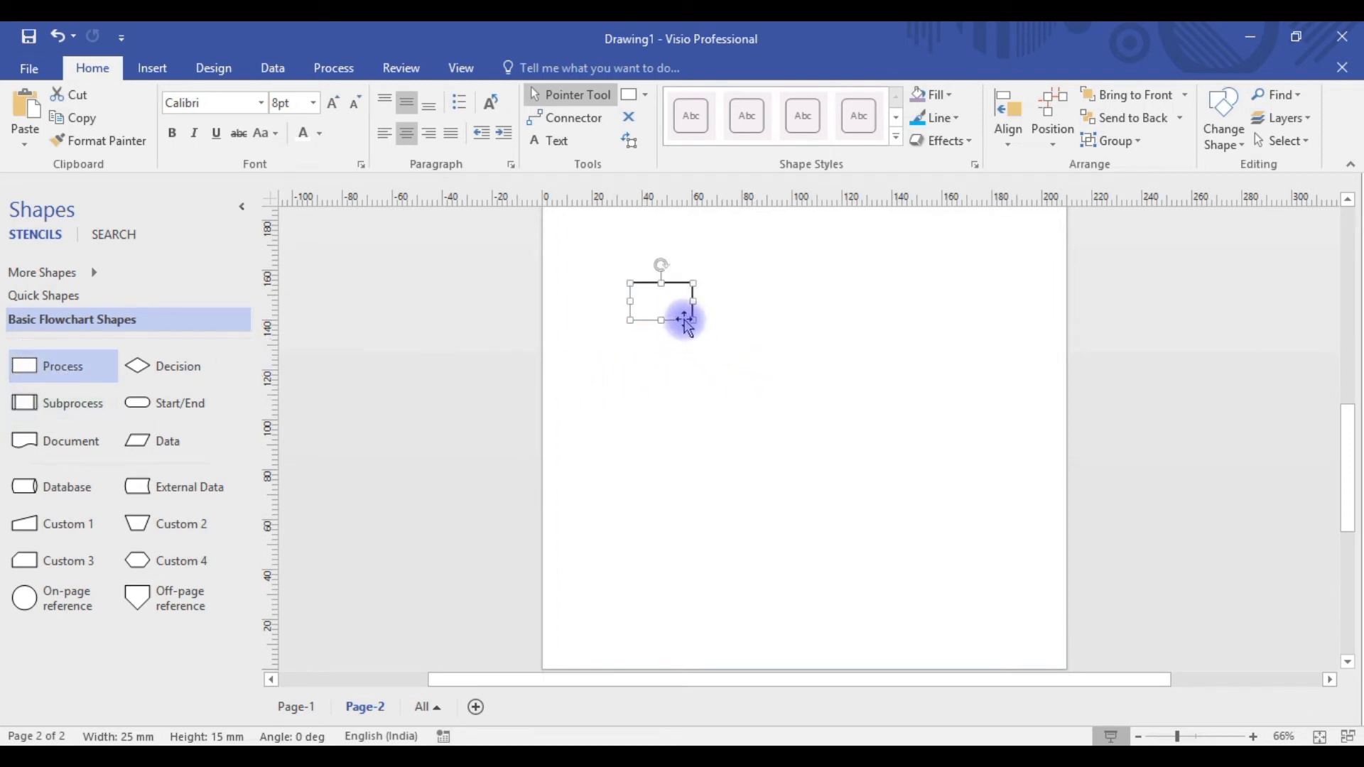
{"action": "key", "text": "ctrl+c"}
{"action": "key", "text": "ctrl+v"}
{"action": "left_click_drag", "start_coordinate": [698, 322], "coordinate": [810, 314]}
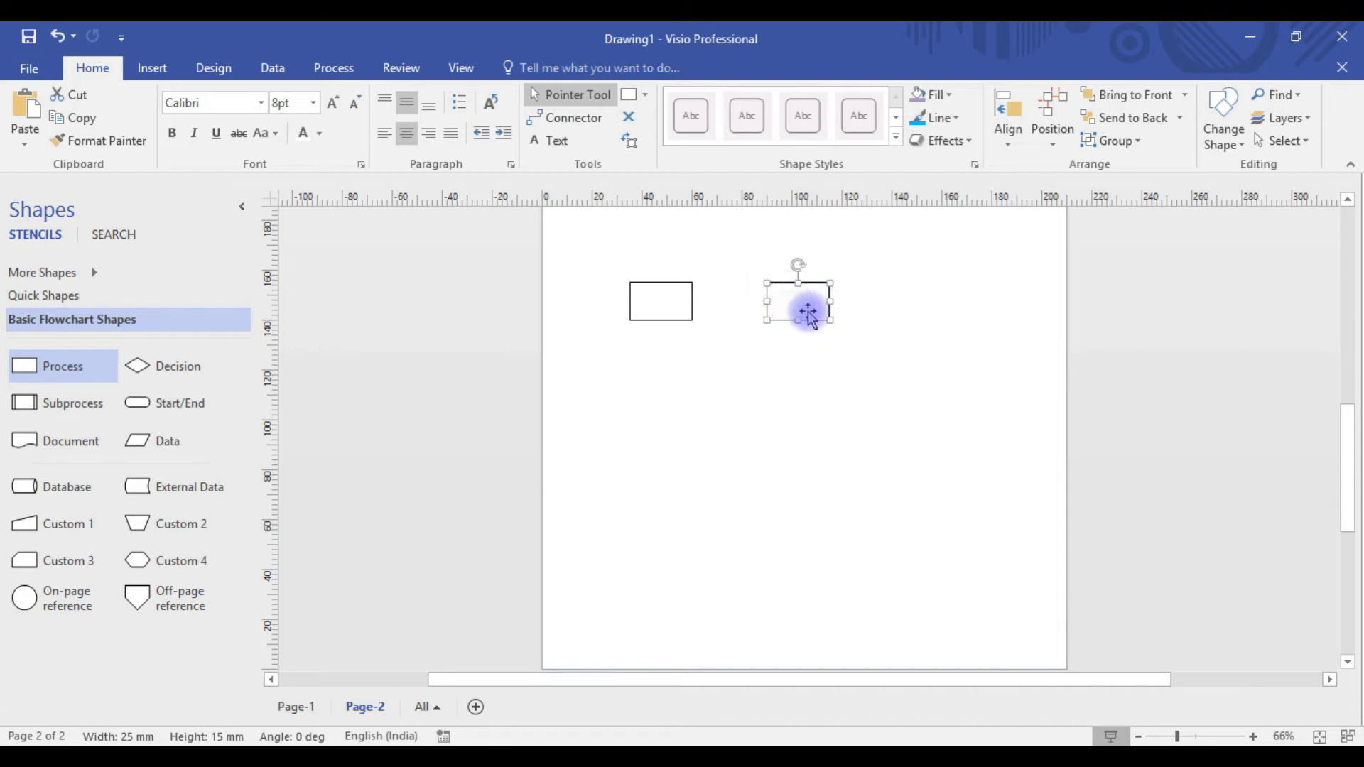
{"action": "key", "text": "Delete"}
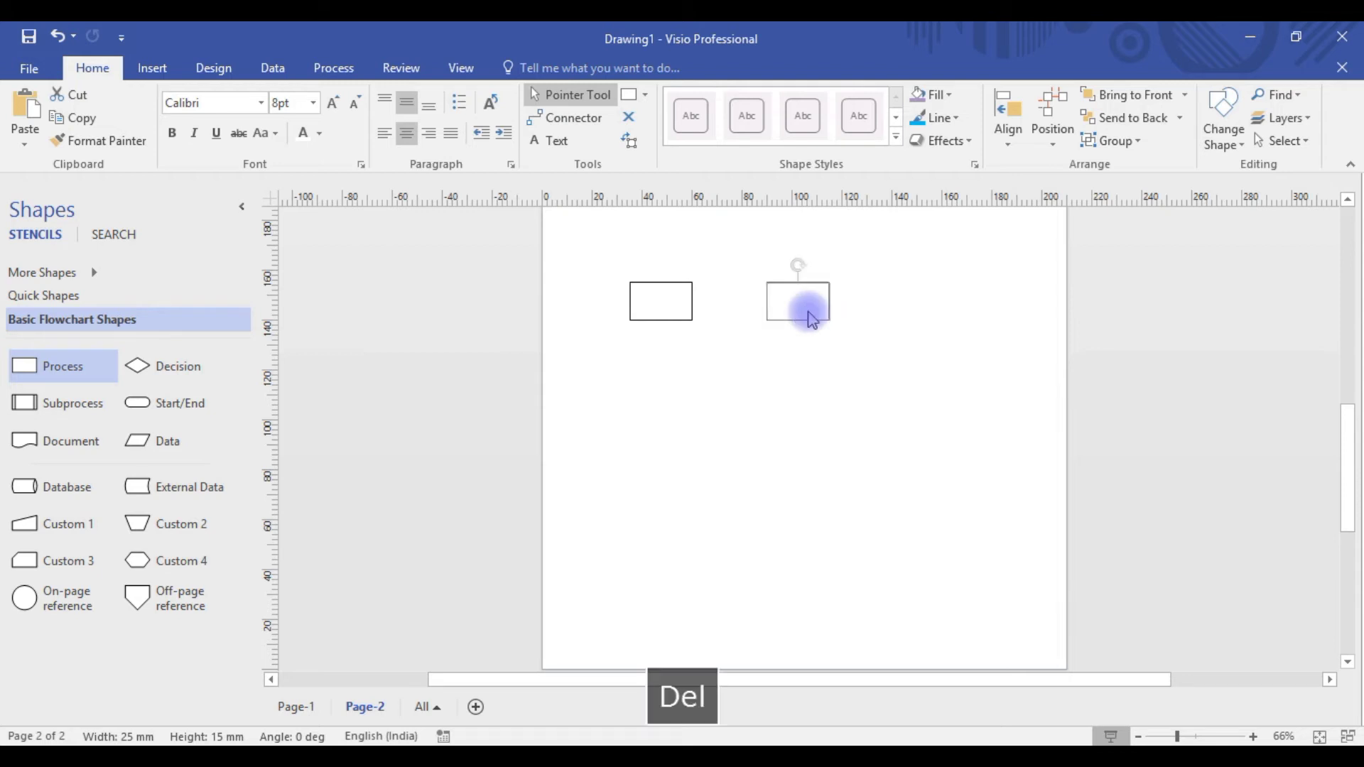
Step: Move the original rectangle below-right and delete the extra small rectangle
{"action": "left_click", "coordinate": [672, 310]}
{"action": "left_click_drag", "start_coordinate": [672, 309], "coordinate": [797, 361]}
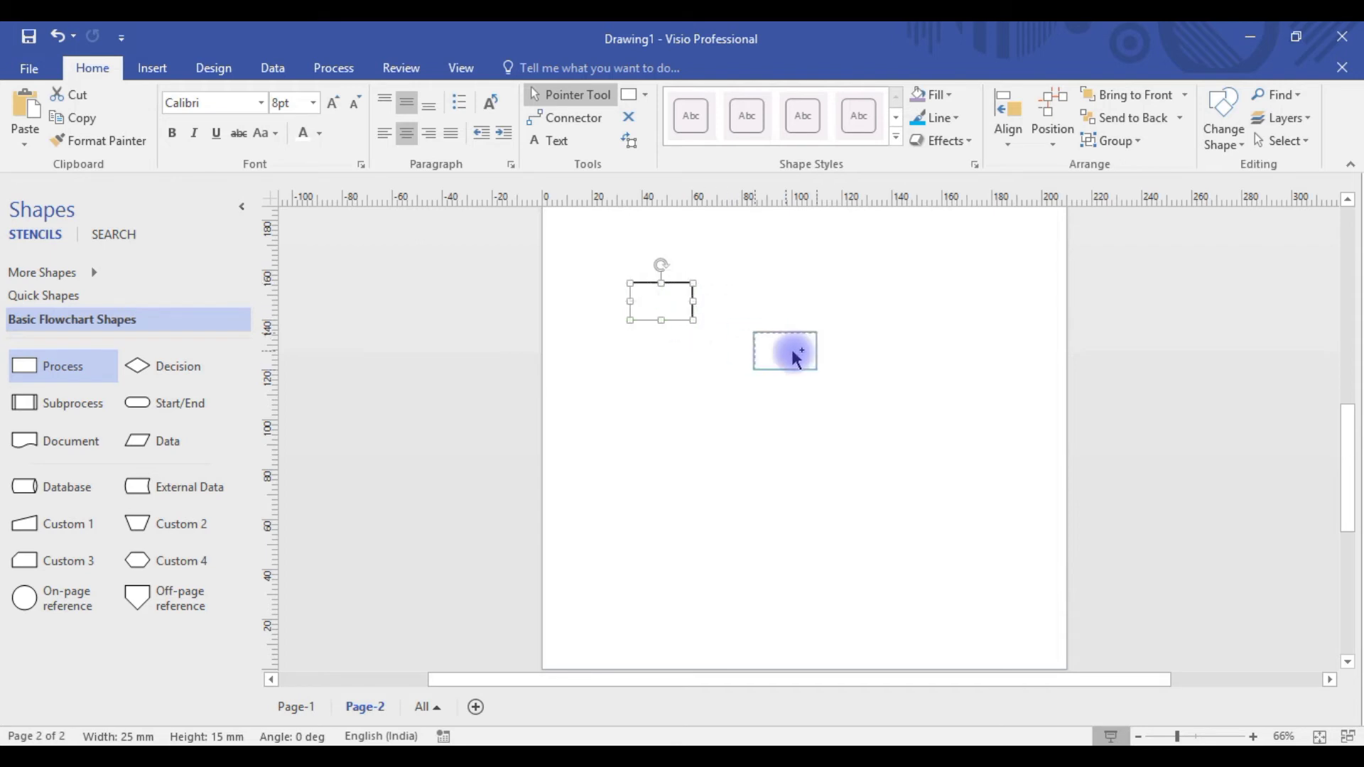
{"action": "left_click_drag", "start_coordinate": [796, 359], "coordinate": [797, 360]}
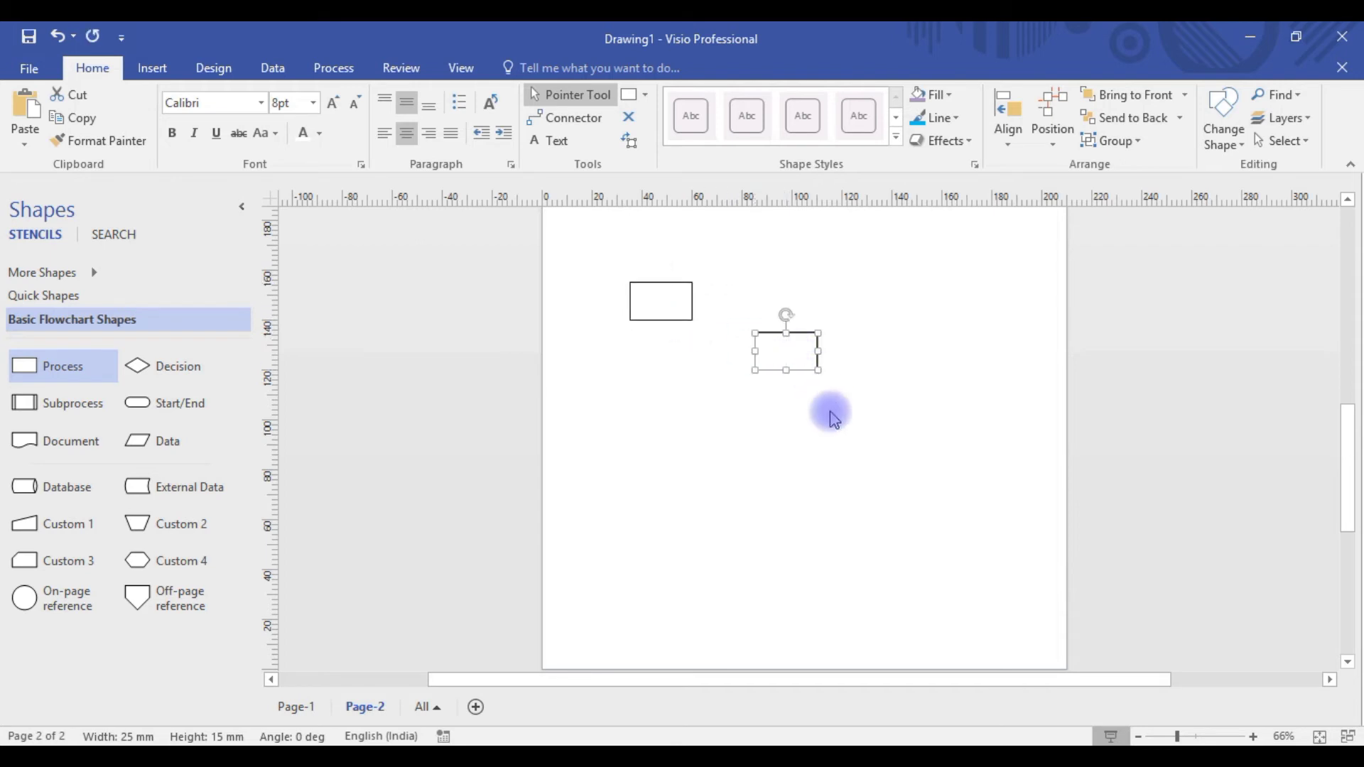
{"action": "left_click_drag", "start_coordinate": [876, 304], "coordinate": [732, 430]}
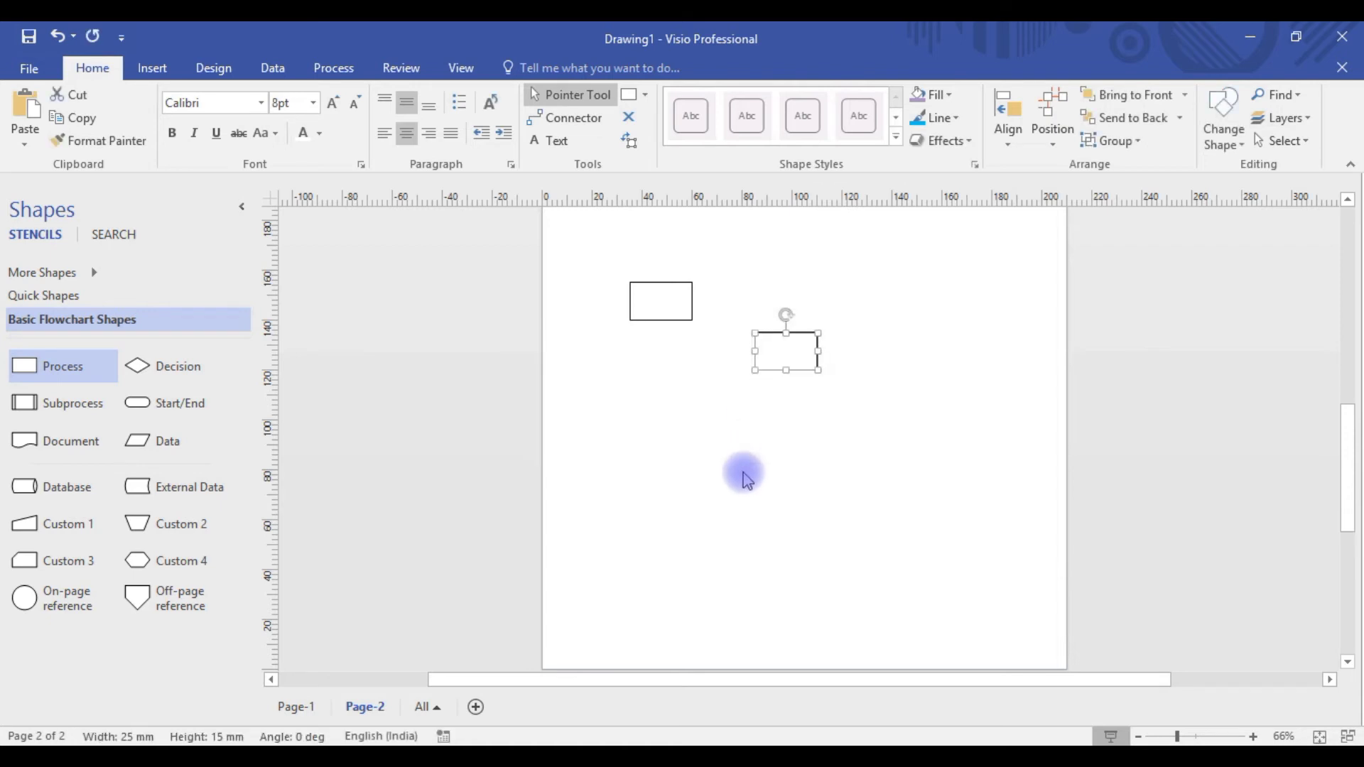
{"action": "key", "text": "Delete"}
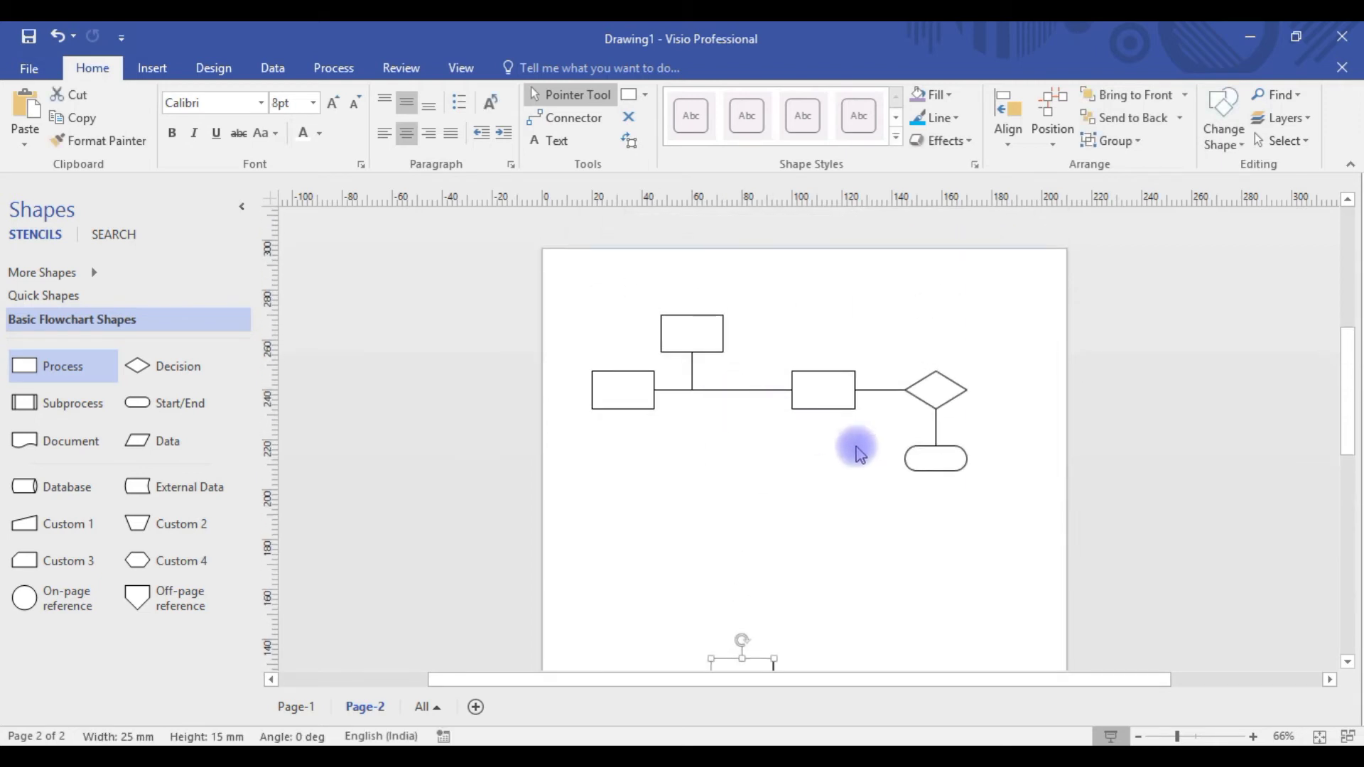
{"action": "scroll", "coordinate": [858, 447], "scroll_direction": "up", "scroll_amount": 3}
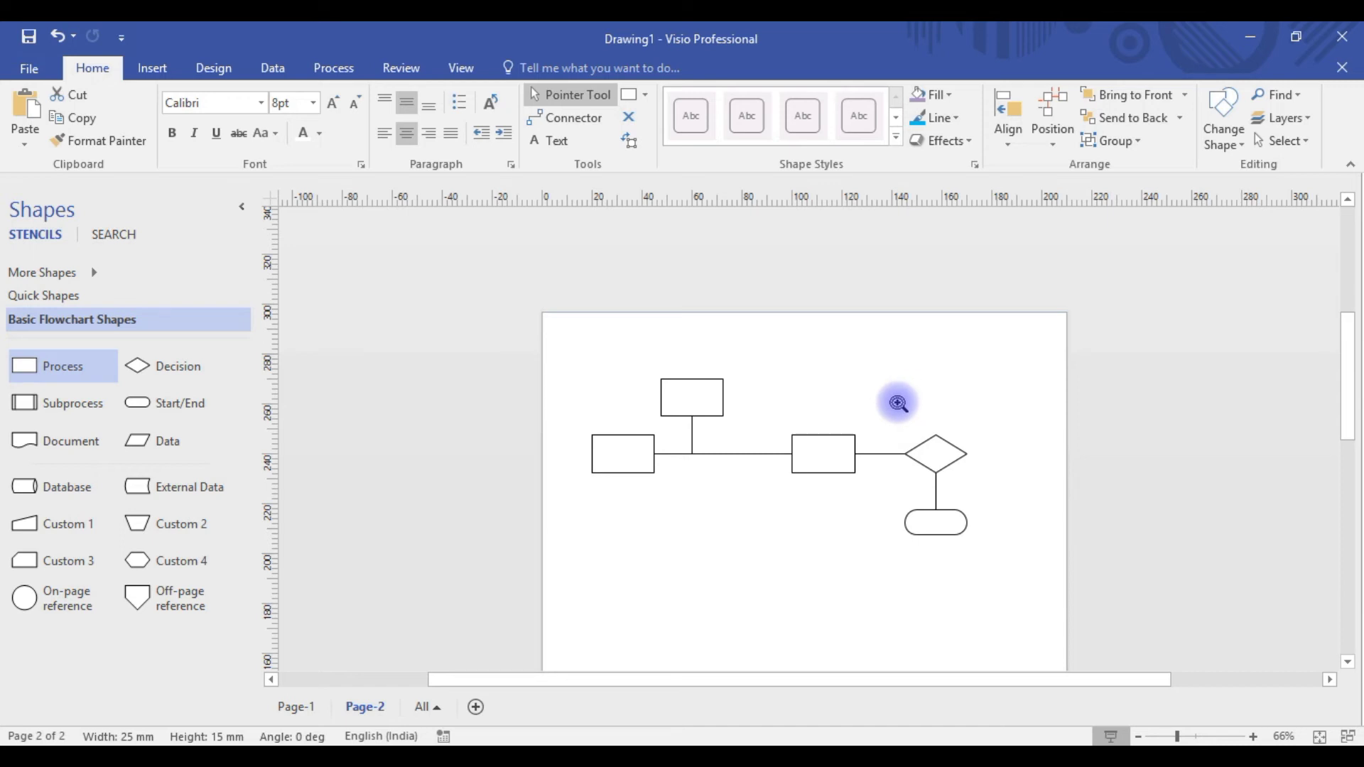
Step: Zoom in on the Page-2 decision diamond and its two connectors
{"action": "left_click_drag", "start_coordinate": [896, 401], "coordinate": [1002, 484]}
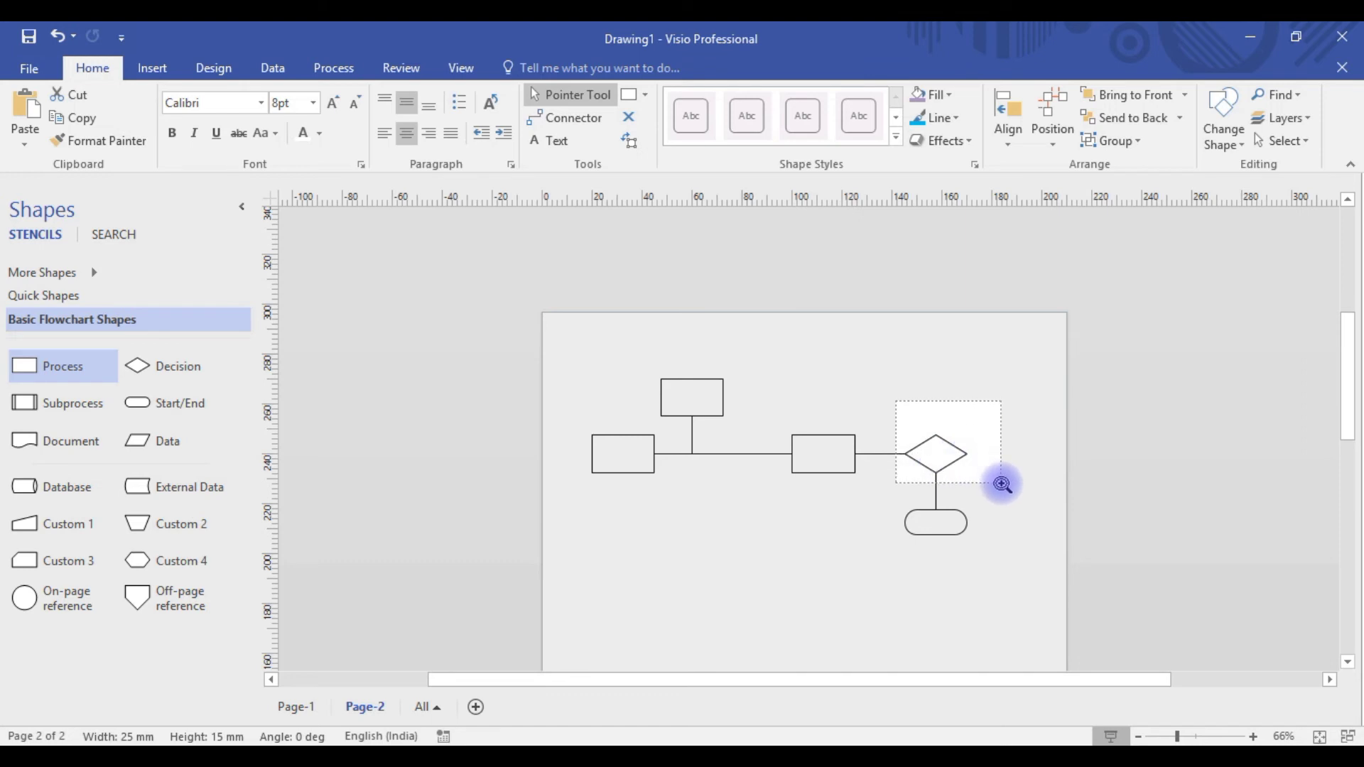
{"action": "left_click_drag", "start_coordinate": [1001, 485], "coordinate": [1005, 480]}
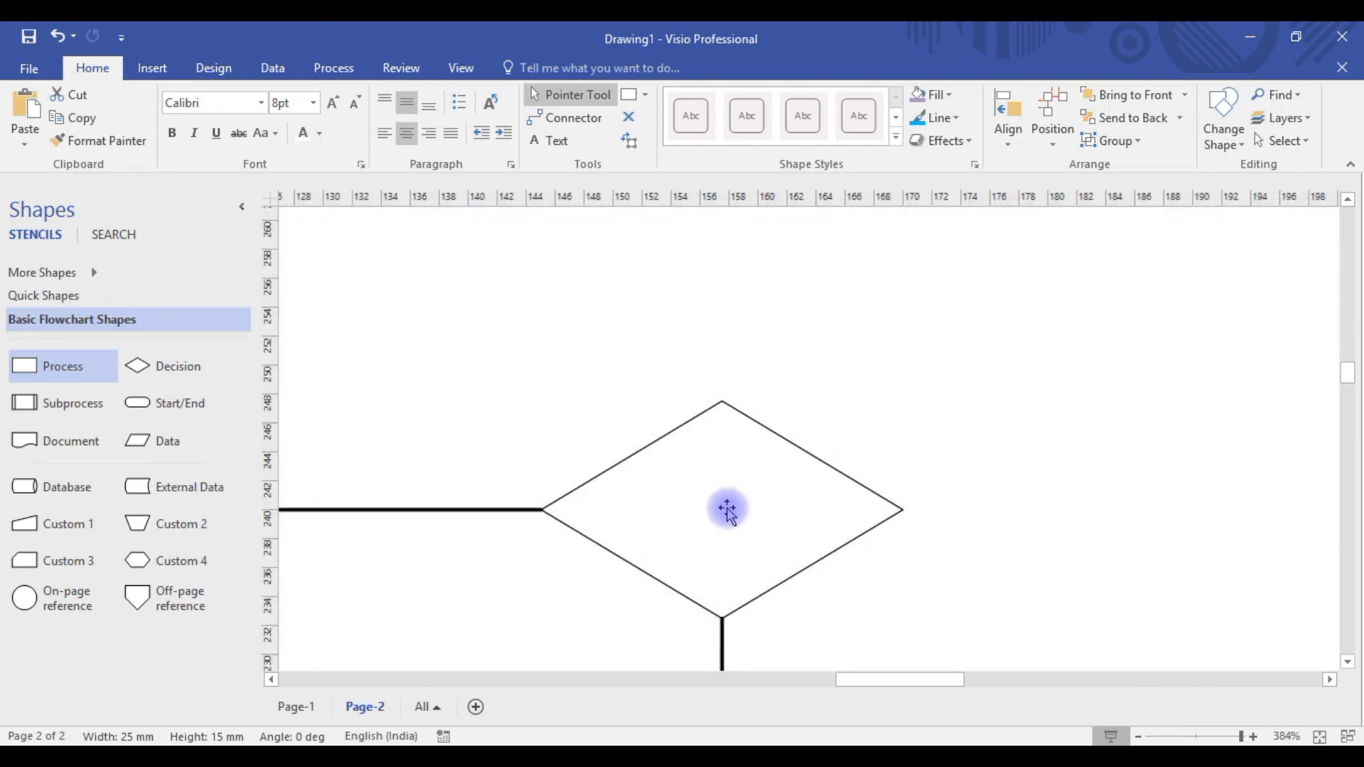
{"action": "scroll", "coordinate": [727, 510], "scroll_direction": "down", "scroll_amount": 2}
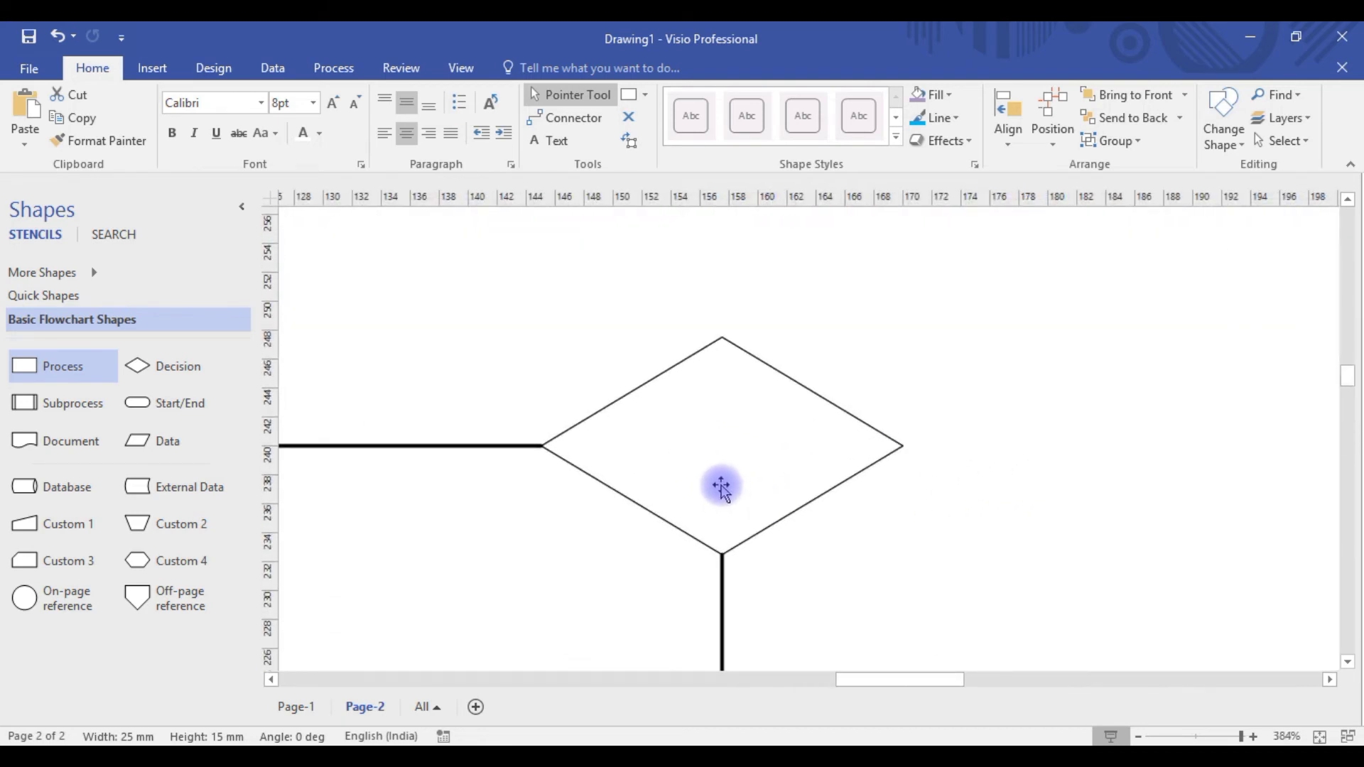
Step: Insert Page-3 with a single 25 mm by 15 mm process rectangle, zoomed in and selected
{"action": "left_click", "coordinate": [477, 707]}
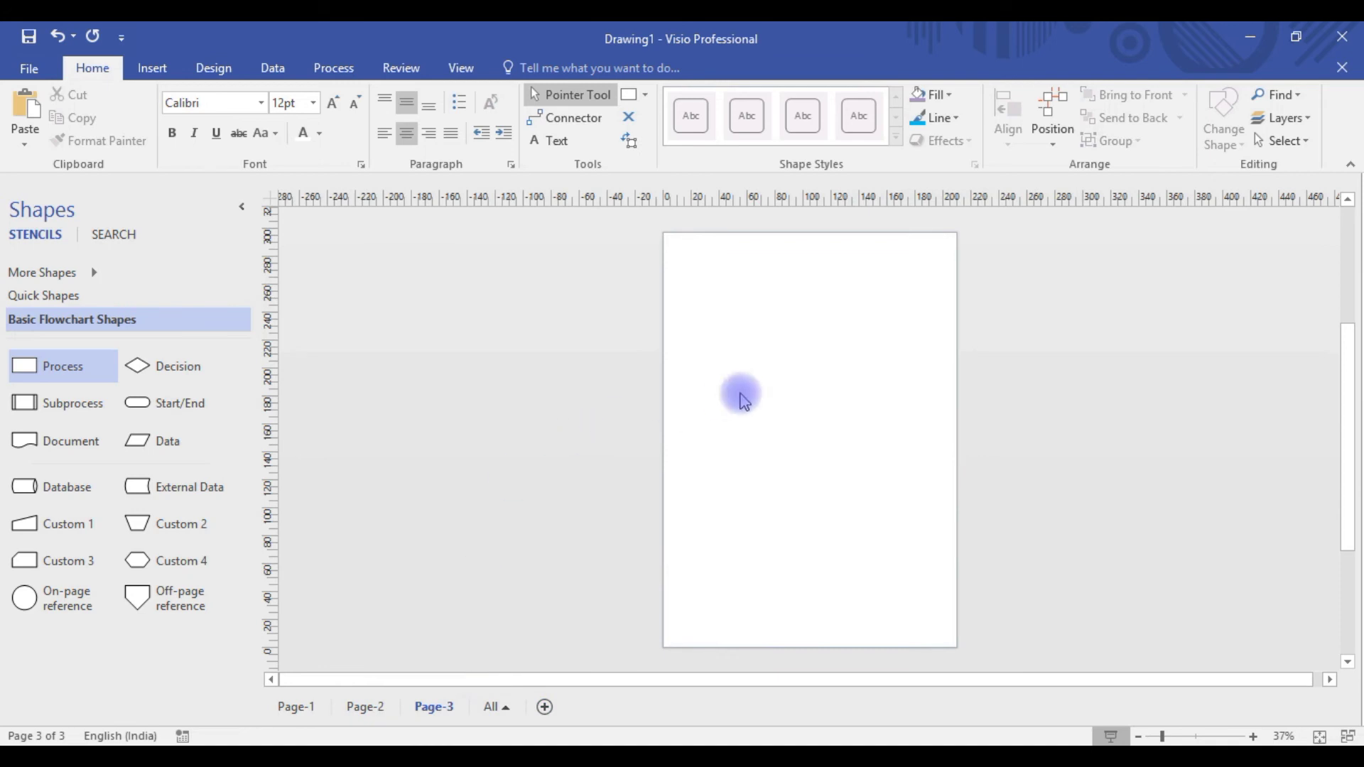
{"action": "left_click_drag", "start_coordinate": [25, 366], "coordinate": [827, 380]}
{"action": "scroll", "coordinate": [845, 394], "scroll_direction": "up", "scroll_amount": 5, "text": "ctrl"}
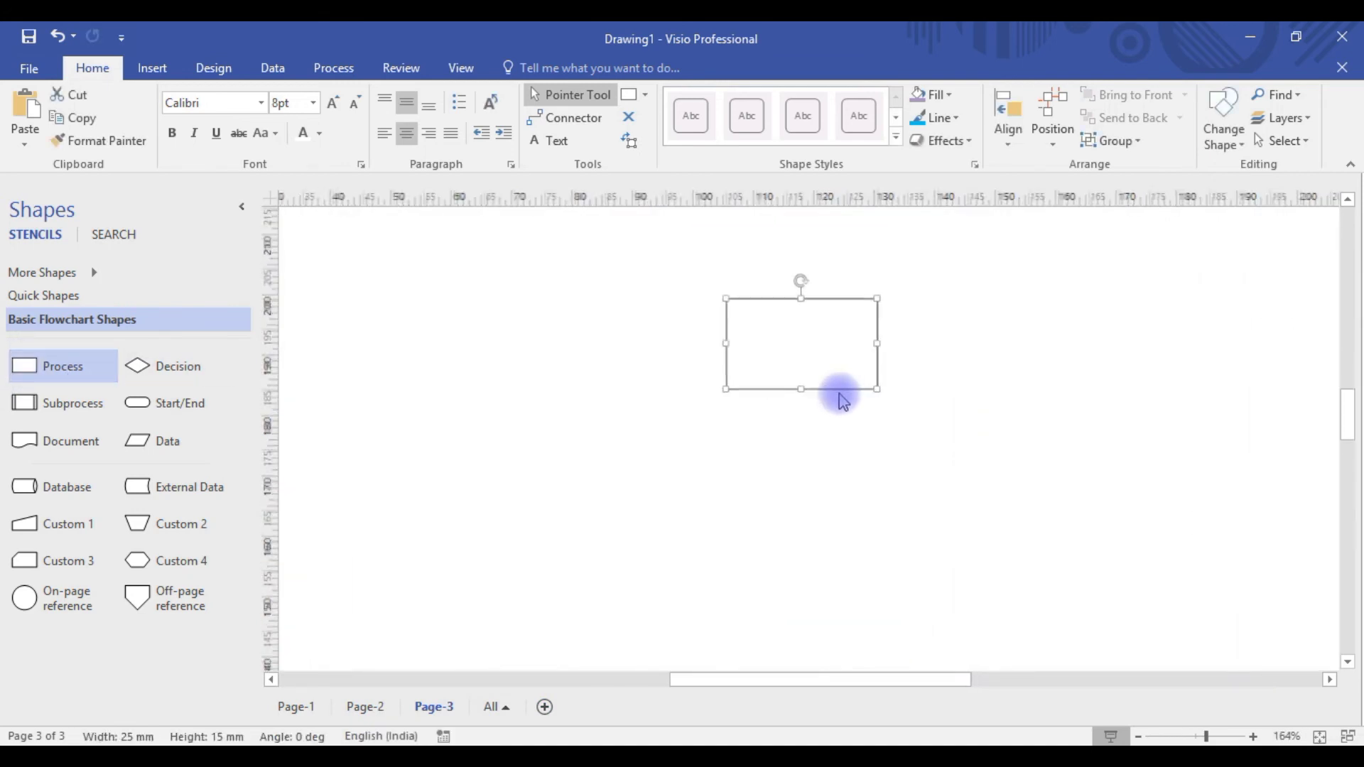
{"action": "scroll", "coordinate": [841, 398], "scroll_direction": "up", "scroll_amount": 3}
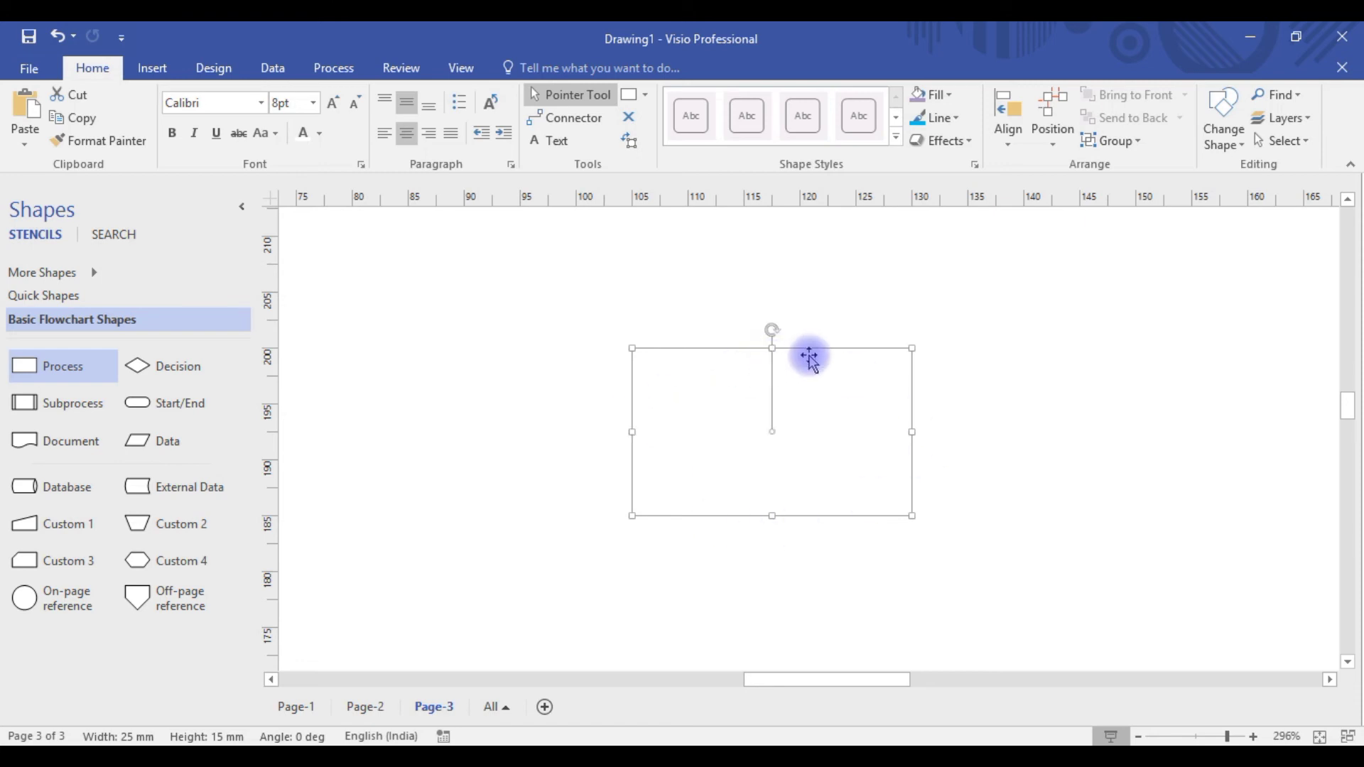
{"action": "left_click", "coordinate": [792, 392]}
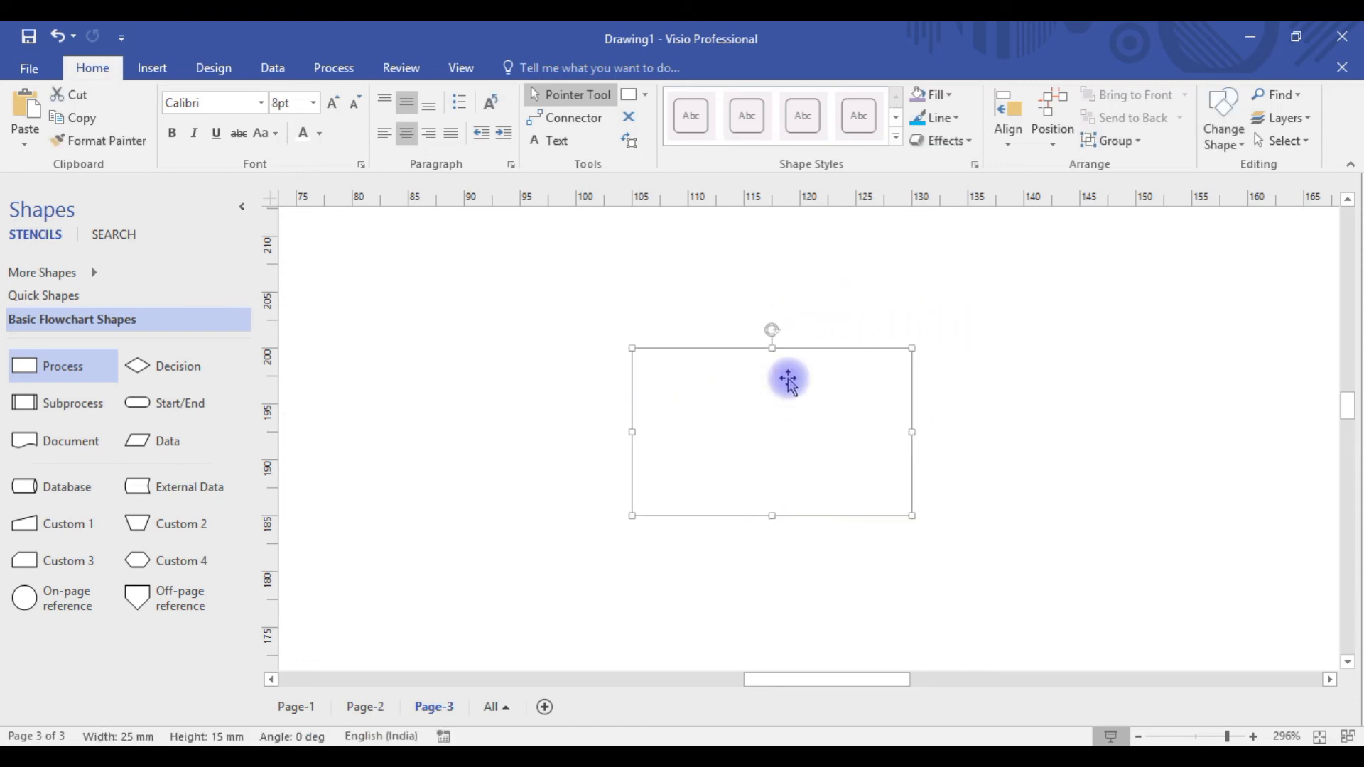
Step: Use the Connection Point tool to add bottom-edge, two left-edge and one top-edge connection points
{"action": "left_click", "coordinate": [630, 122]}
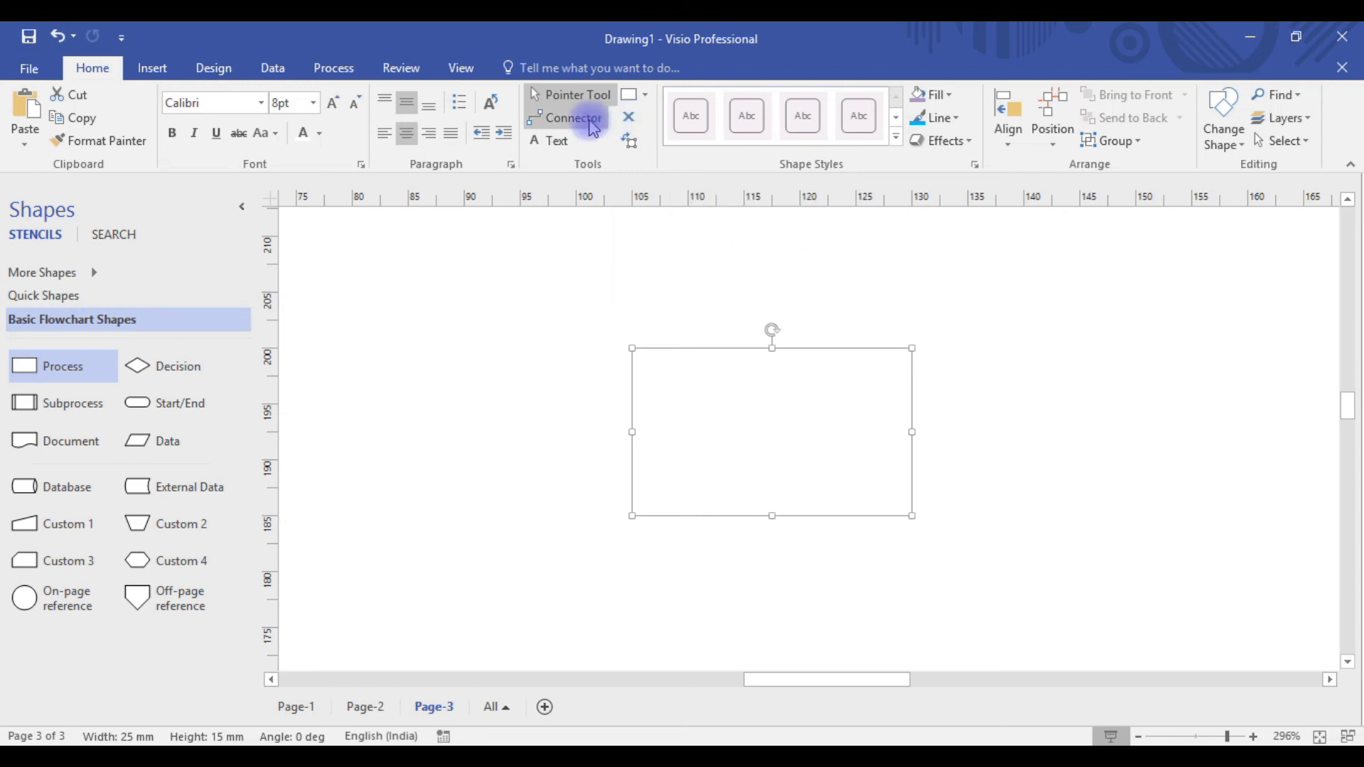
{"action": "left_click", "coordinate": [630, 124]}
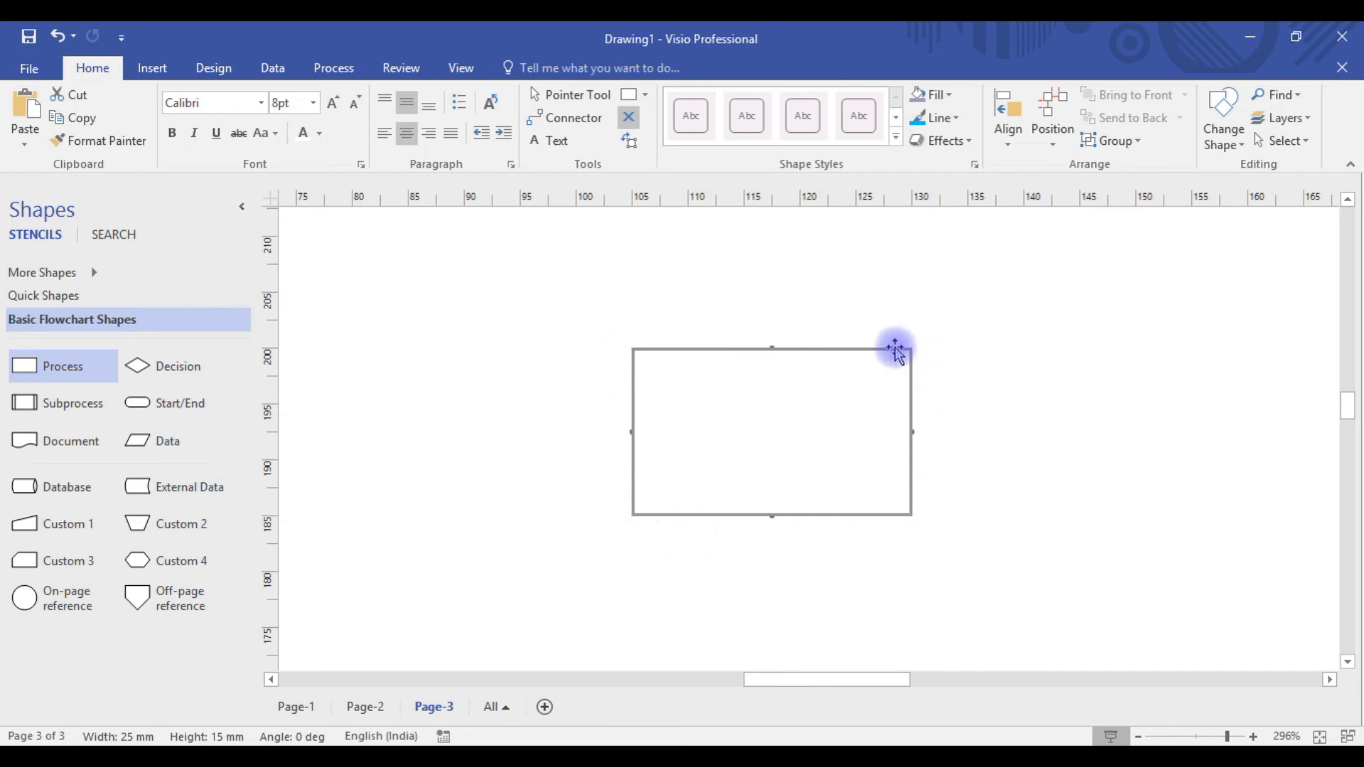
{"action": "left_click", "coordinate": [777, 348]}
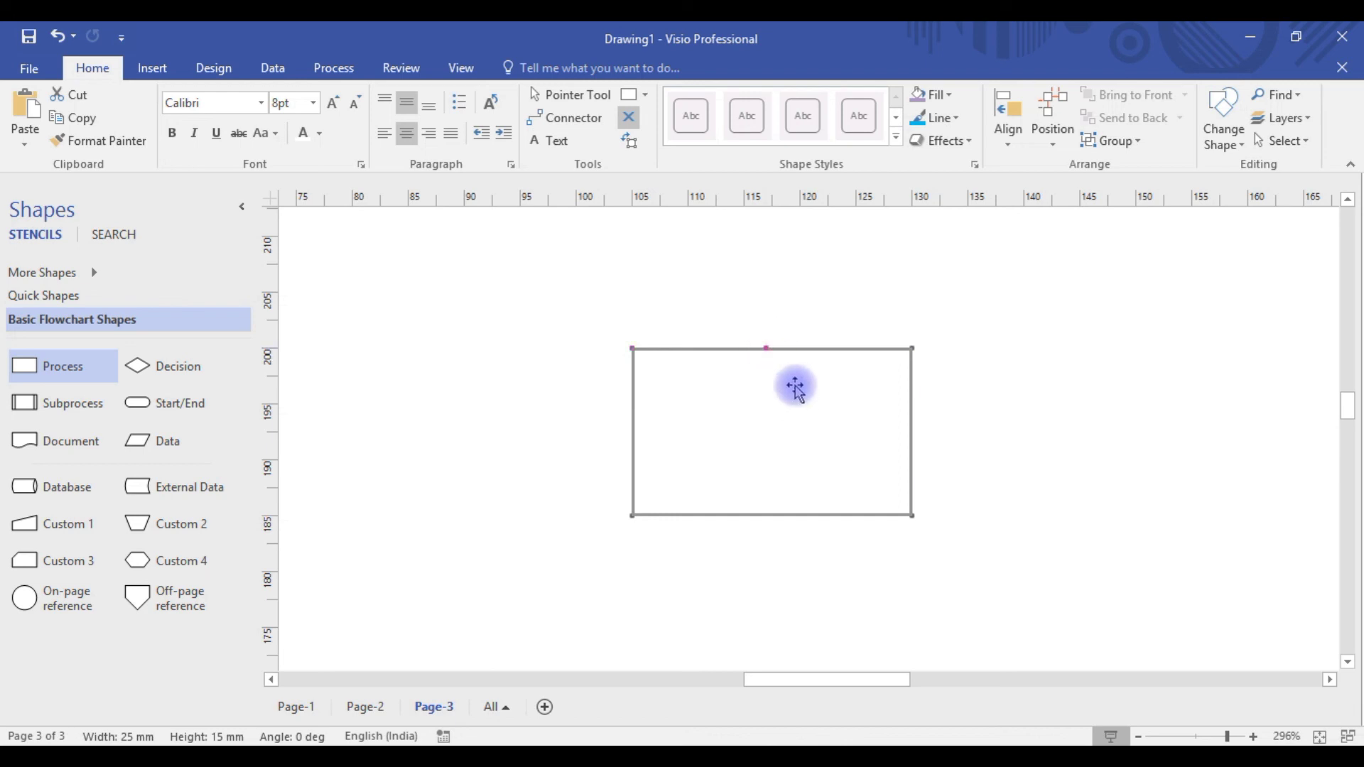
{"action": "left_click", "coordinate": [912, 425], "text": "ctrl"}
{"action": "left_click", "coordinate": [844, 517], "text": "ctrl"}
{"action": "left_click", "coordinate": [745, 516], "text": "ctrl"}
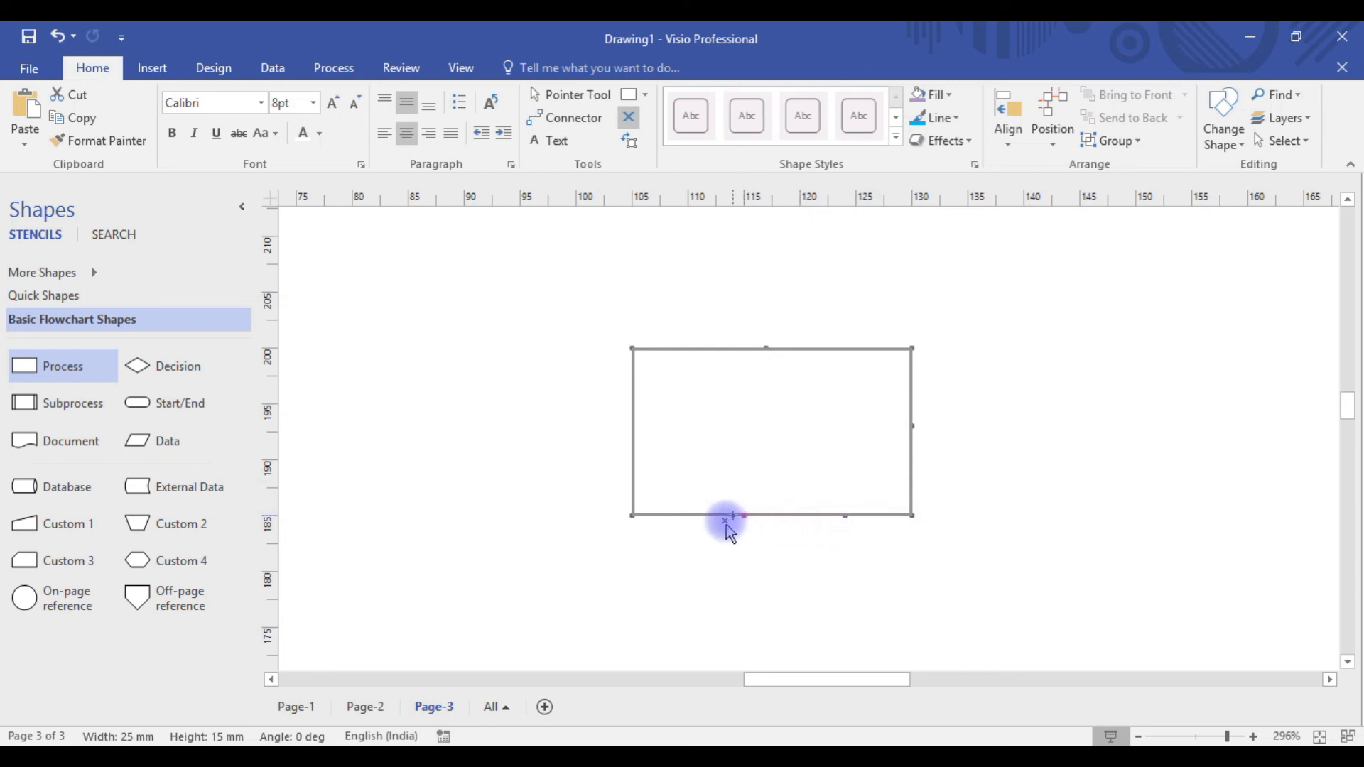
{"action": "left_click", "coordinate": [632, 459], "text": "ctrl"}
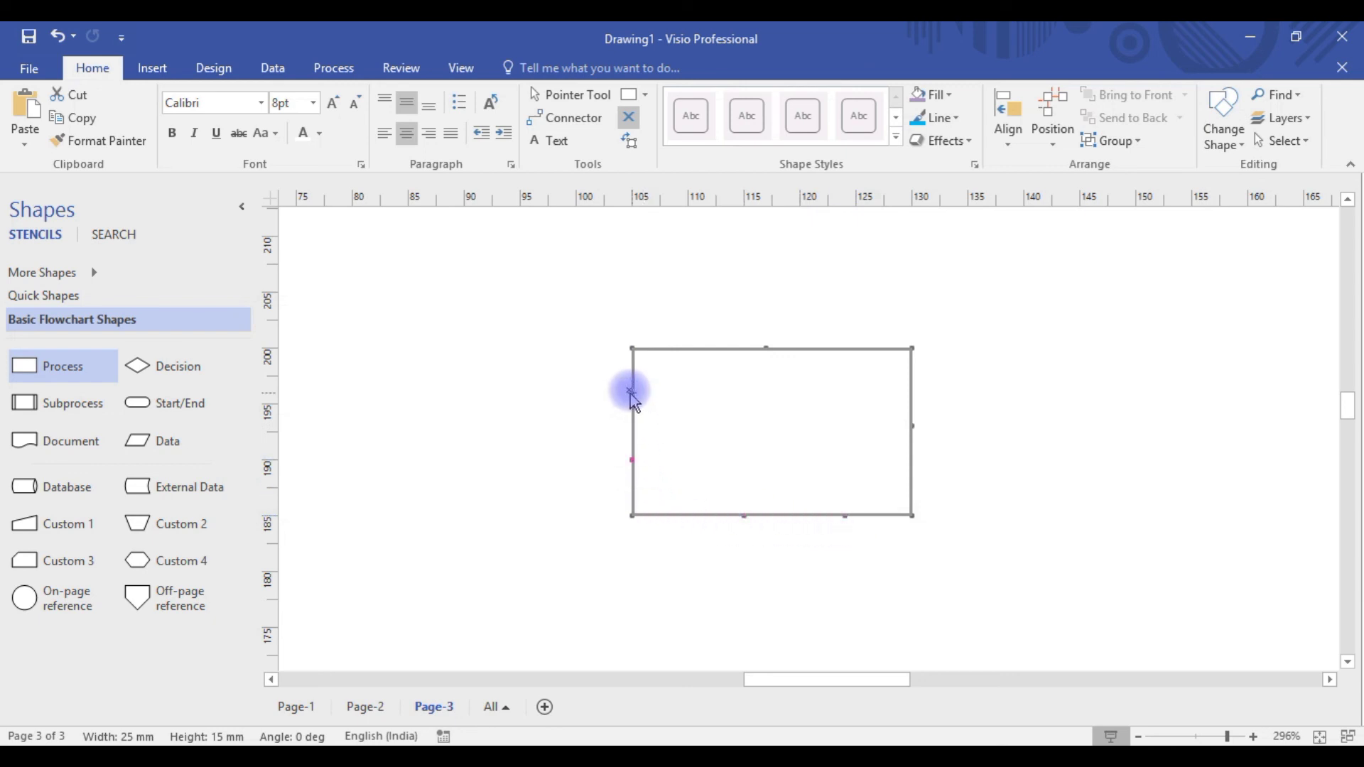
{"action": "left_click", "coordinate": [632, 392], "text": "ctrl"}
{"action": "left_click", "coordinate": [701, 348], "text": "ctrl"}
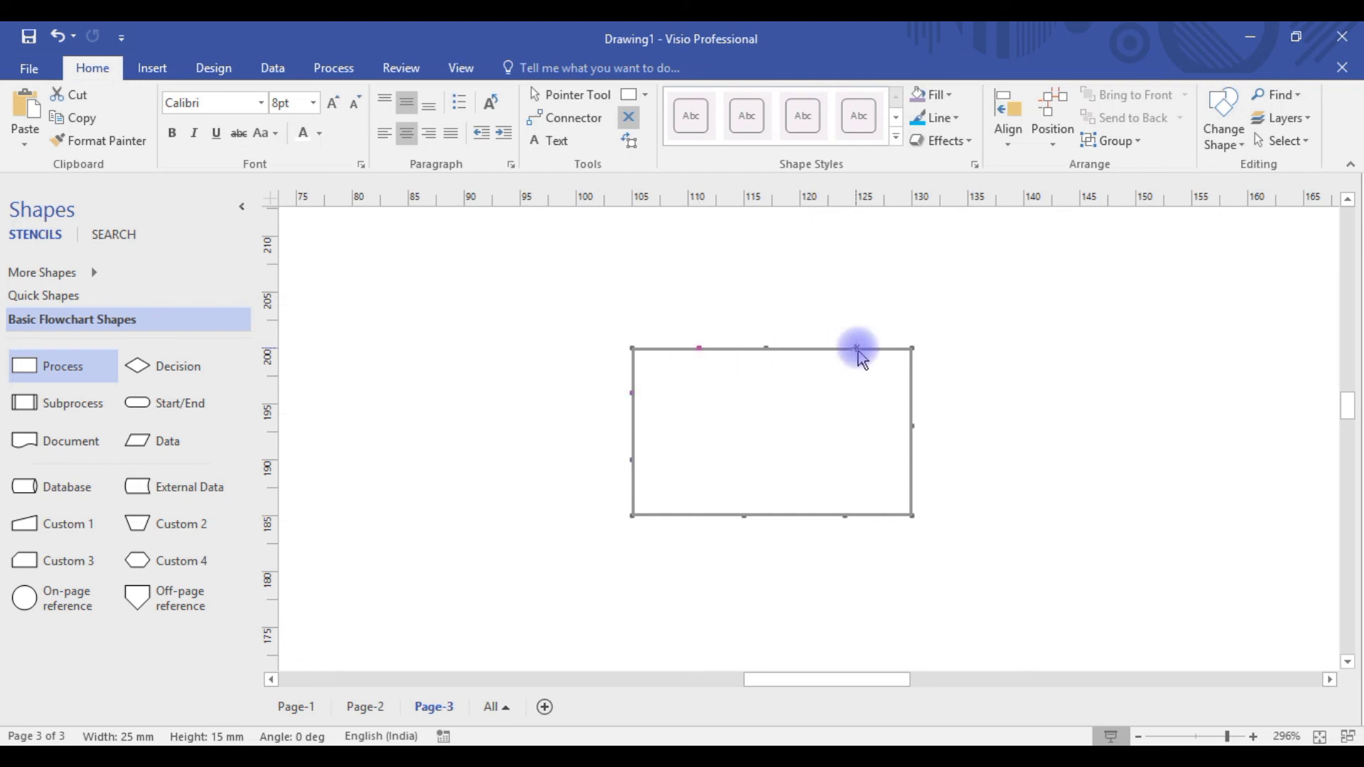